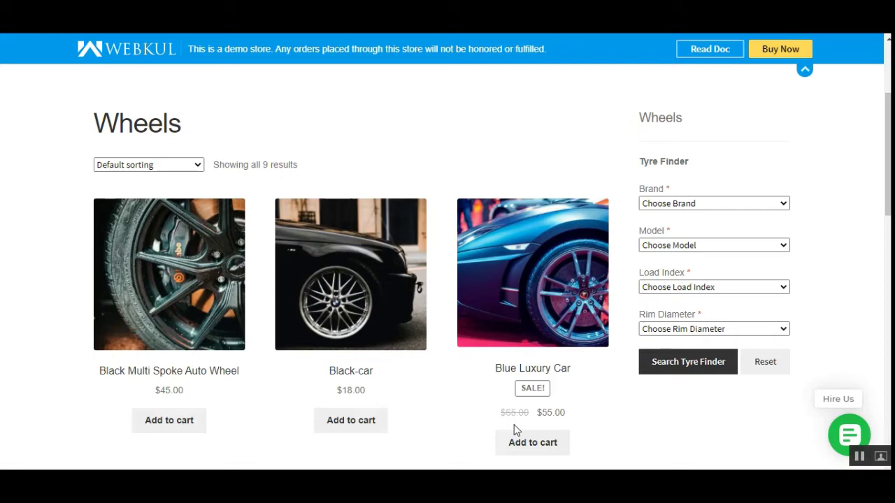
# Look through the Wheels category products and the Tyre Finder filter fields
pyautogui.moveTo(886, 158); pyautogui.dragTo(885, 127)
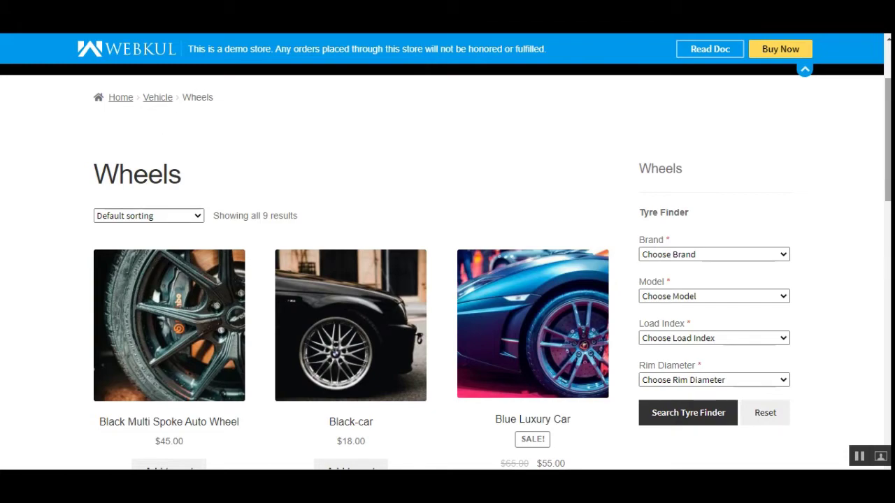
pyautogui.scroll(-5, 222, 174)
pyautogui.scroll(-6, 447, 265)
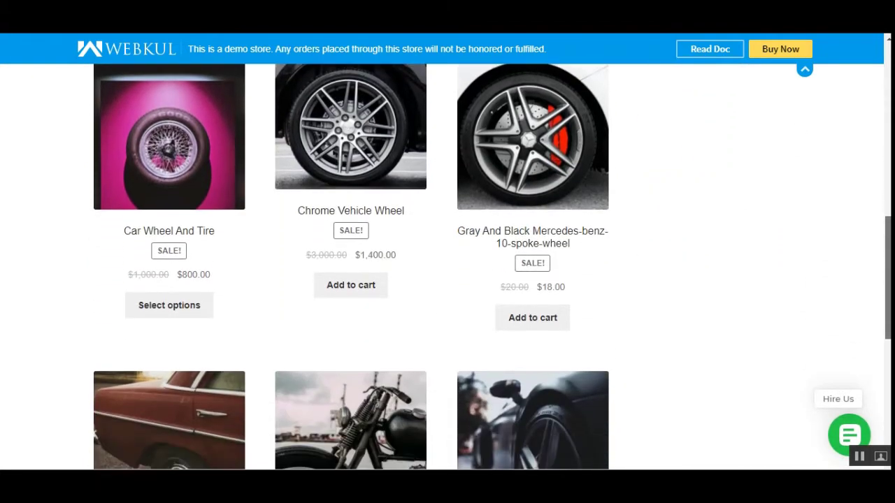
pyautogui.scroll(15, 448, 265)
pyautogui.scroll(-3, 447, 279)
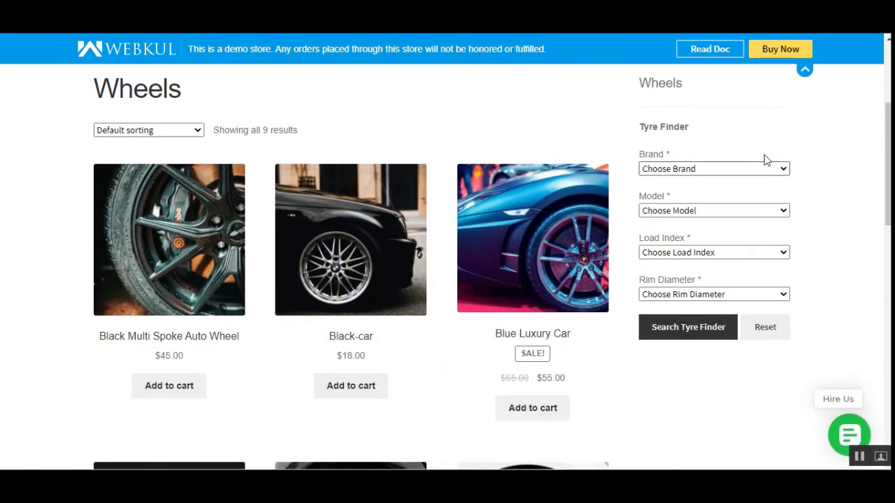
pyautogui.moveTo(641, 127); pyautogui.dragTo(686, 123)
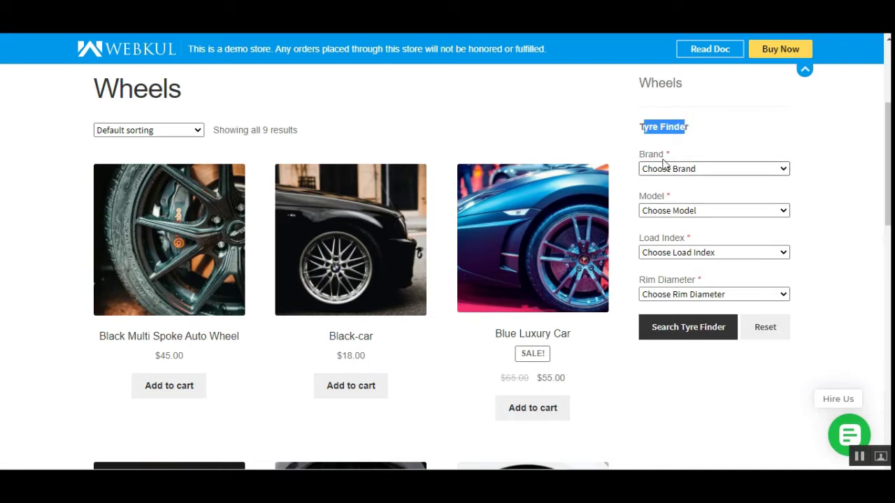
pyautogui.click(812, 177)
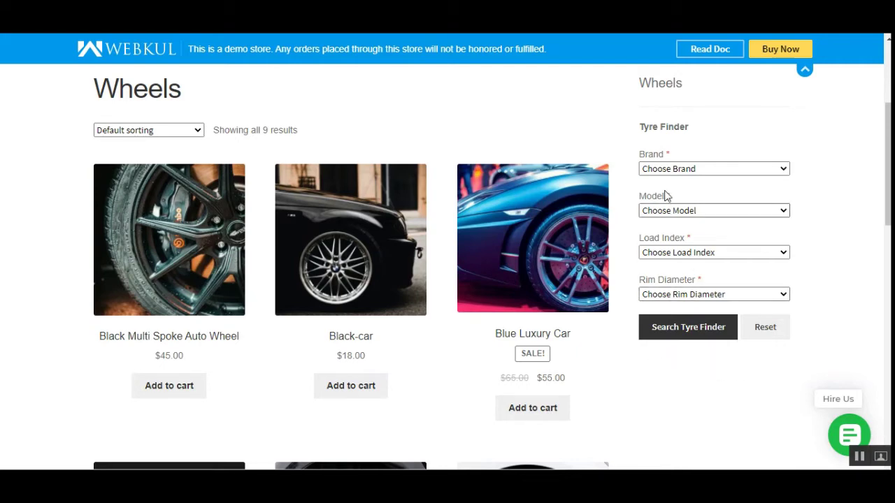
# Search the Tyre Finder for brand Mercedes, model A2, load index 80 index and rim diameter 6 inch
pyautogui.click(692, 170)
pyautogui.click(685, 194)
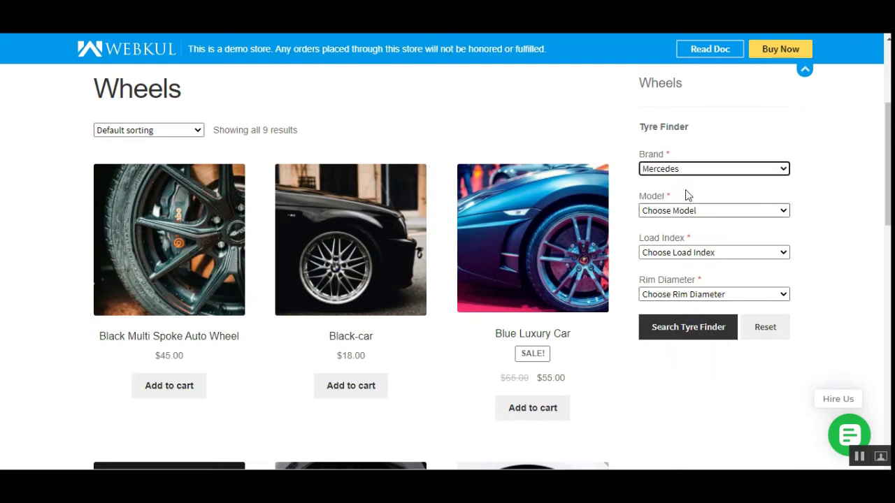
pyautogui.click(685, 211)
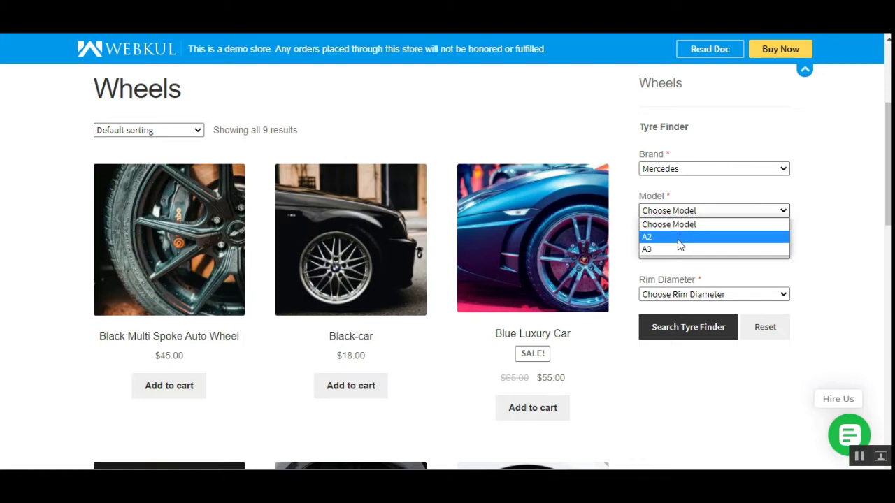
pyautogui.click(680, 245)
pyautogui.click(675, 253)
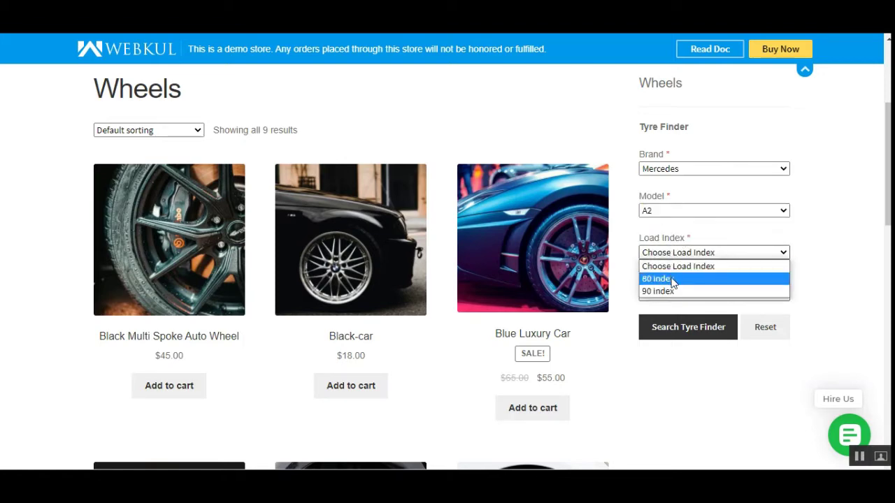
pyautogui.click(671, 279)
pyautogui.click(671, 294)
pyautogui.click(671, 320)
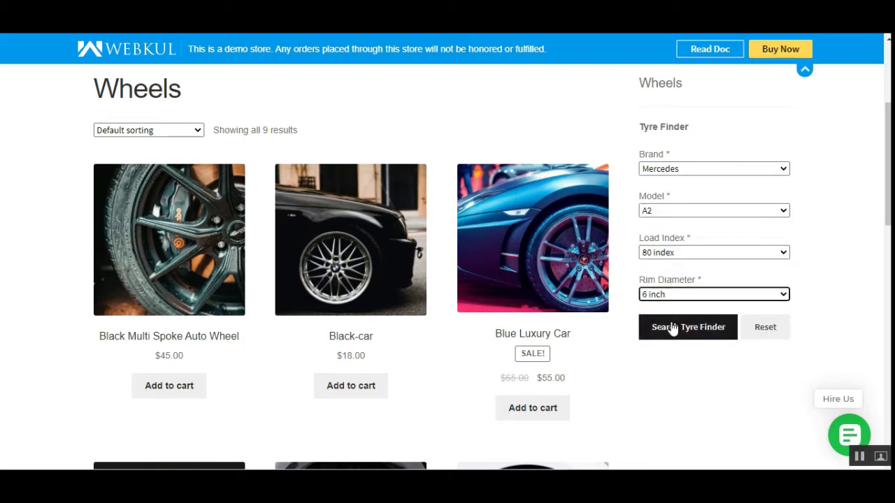
pyautogui.click(677, 336)
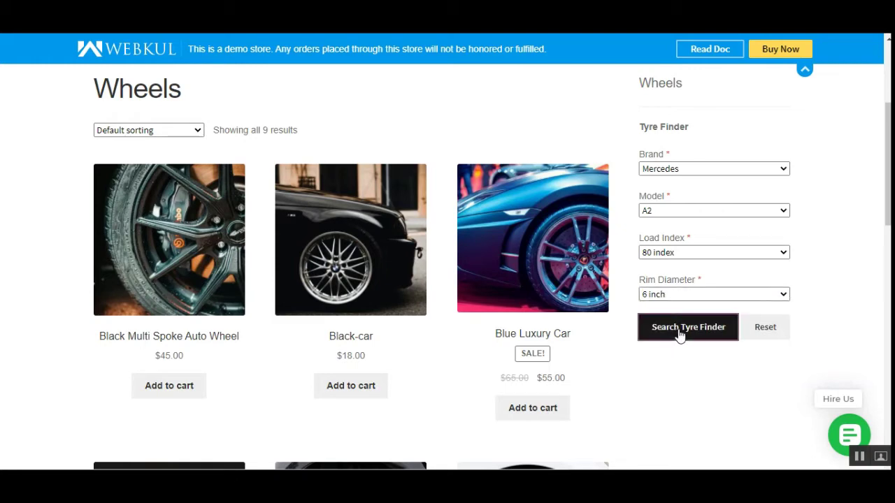
# Add the Blue Luxury Car product to the cart and preview the shopping cart's contents
pyautogui.scroll(-3, 297, 230)
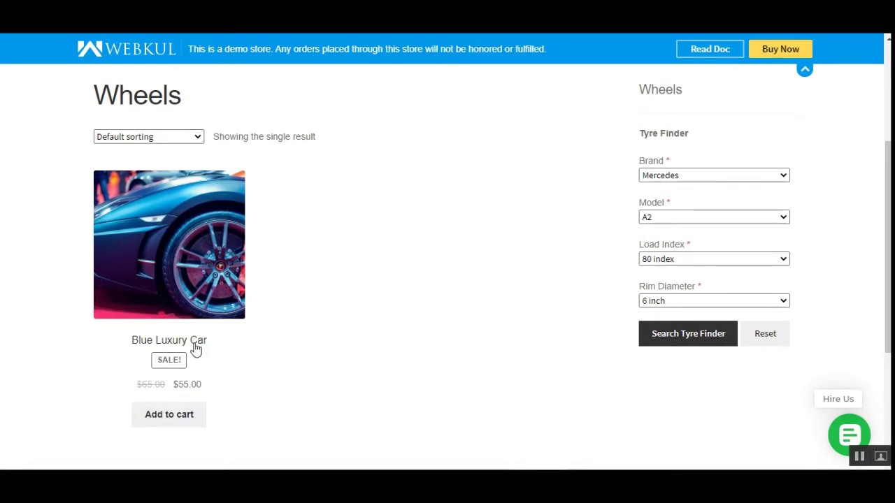
pyautogui.click(172, 420)
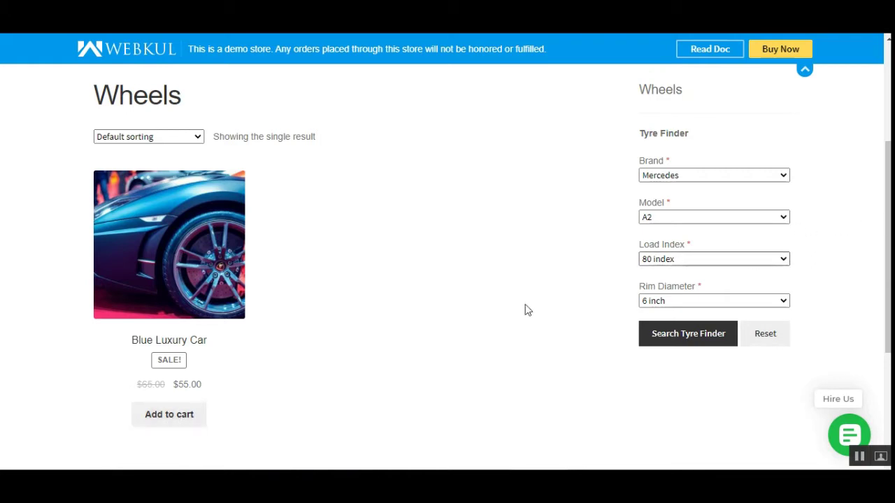
pyautogui.click(178, 417)
pyautogui.scroll(3, 315, 412)
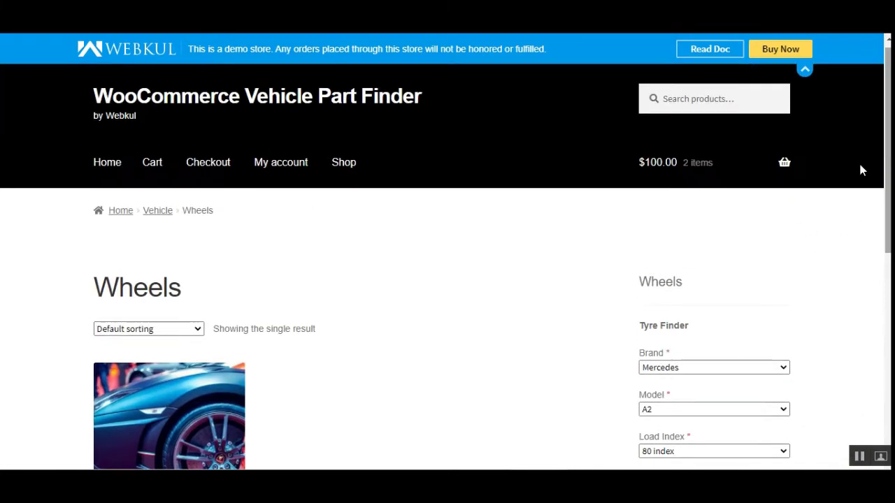
pyautogui.moveTo(727, 167)
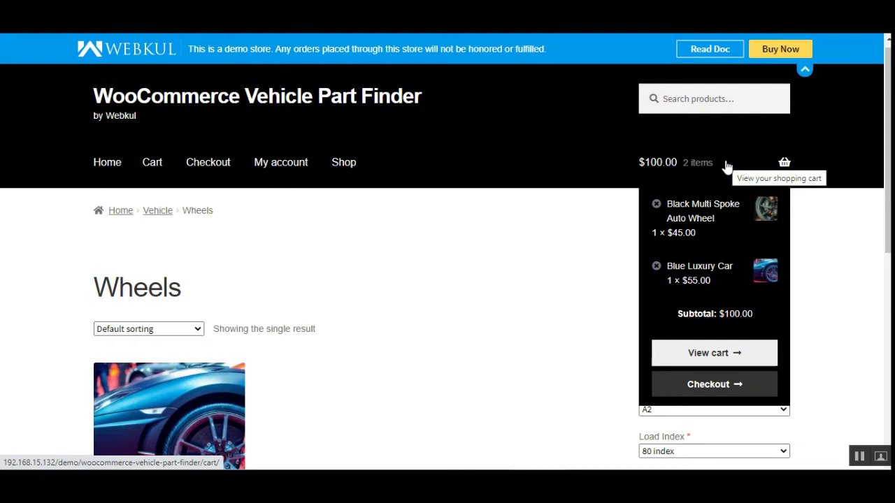
# Change the Tyre Finder to model A3, load index 90 index and rim diameter 7inch, and run the search
pyautogui.scroll(-1, 680, 249)
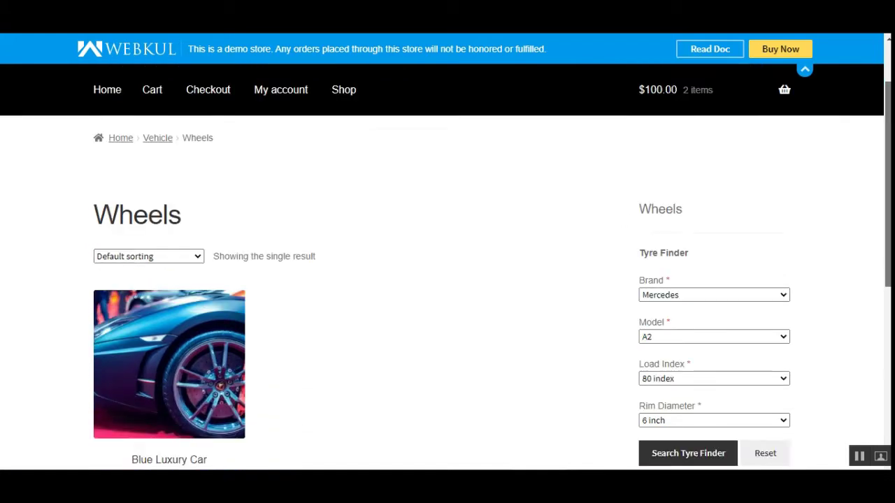
pyautogui.scroll(-2, 835, 324)
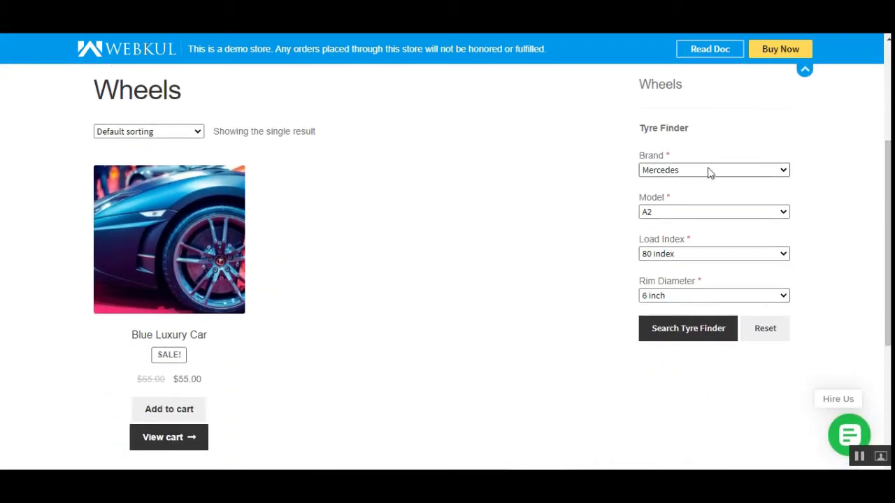
pyautogui.click(700, 213)
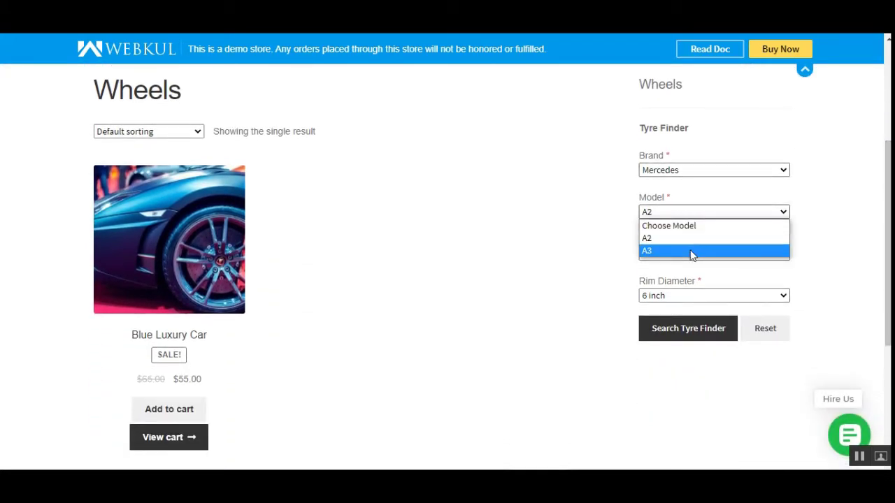
pyautogui.click(691, 251)
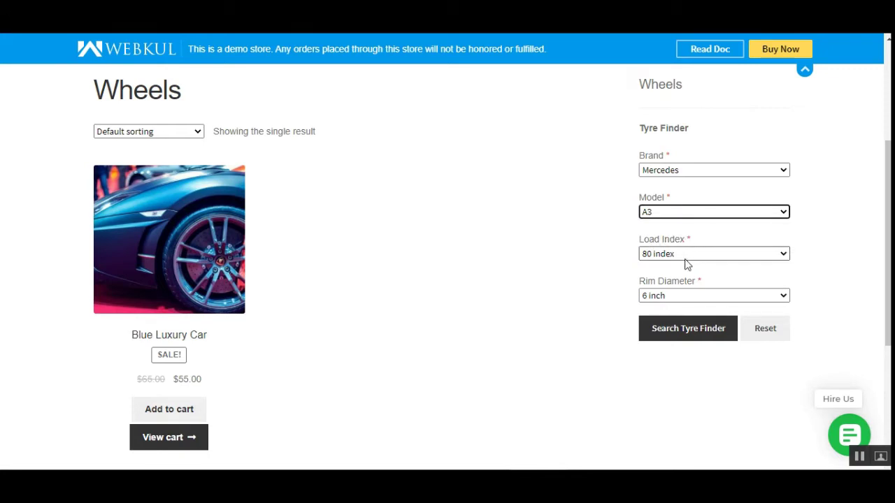
pyautogui.click(686, 256)
pyautogui.click(681, 291)
pyautogui.click(678, 297)
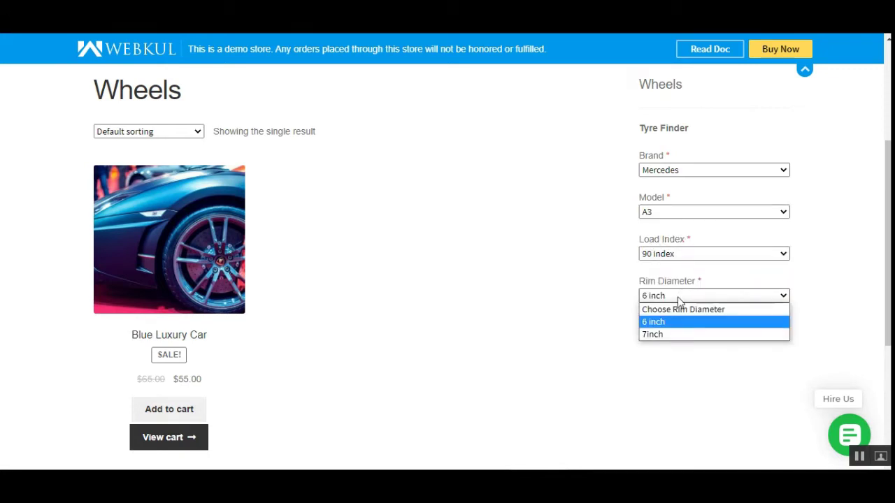
pyautogui.click(674, 334)
pyautogui.click(676, 337)
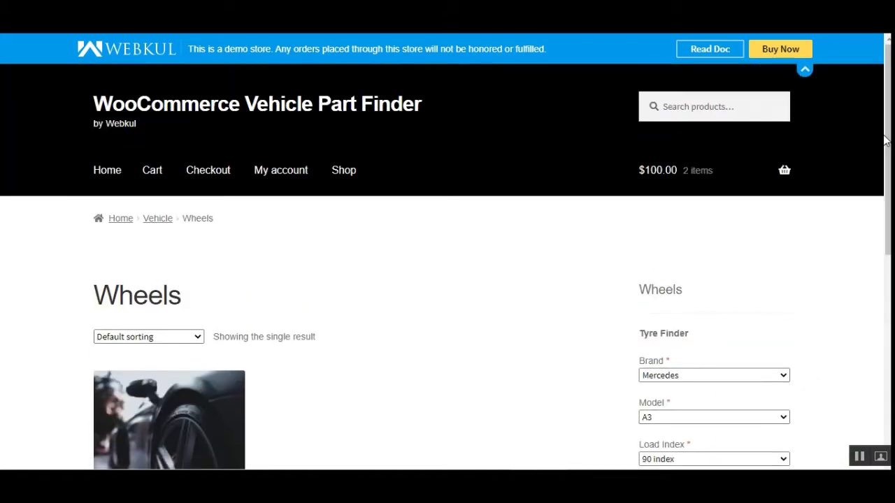
pyautogui.moveTo(883, 168); pyautogui.dragTo(818, 235)
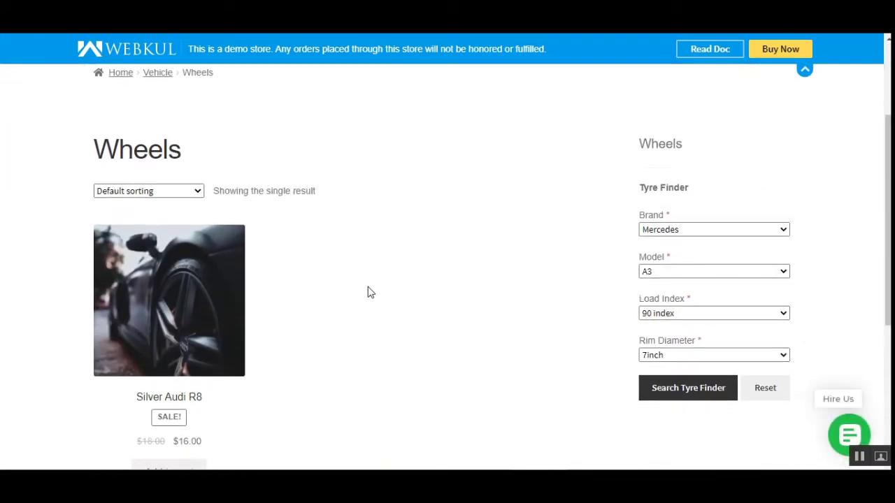
pyautogui.moveTo(888, 209); pyautogui.dragTo(888, 232)
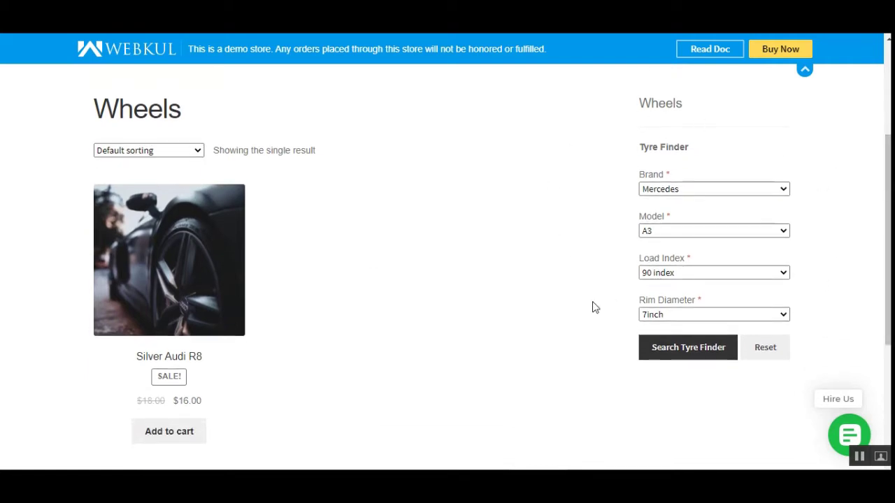
pyautogui.click(688, 347)
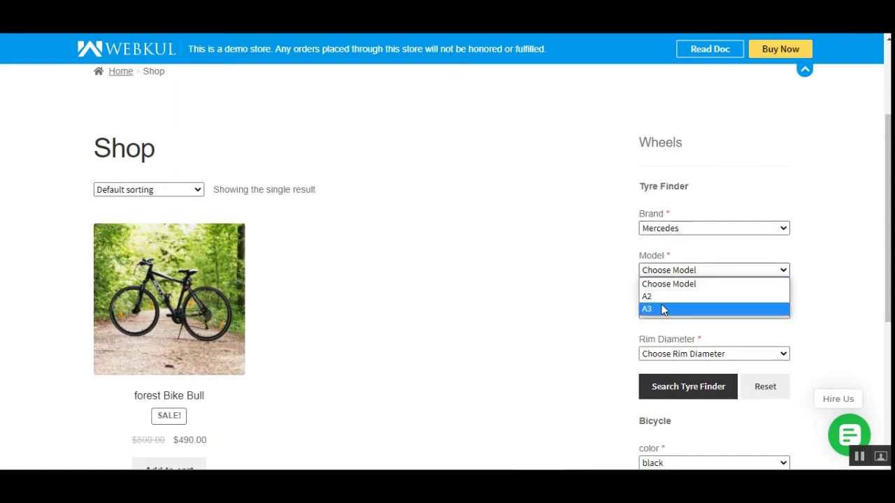
# On the Shop page, search the Tyre Finder for the Mercedes model A2 with load index 80 index and rim diameter 7inch
pyautogui.click(661, 340)
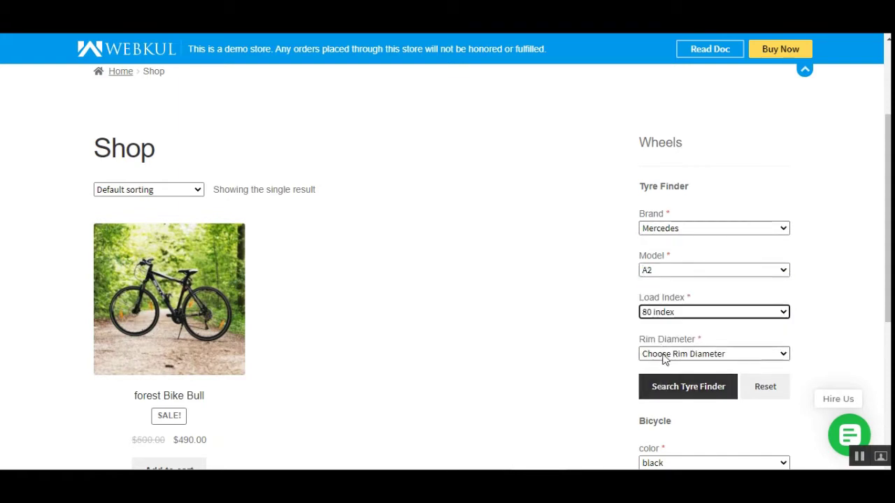
pyautogui.click(670, 354)
pyautogui.click(669, 392)
pyautogui.click(671, 395)
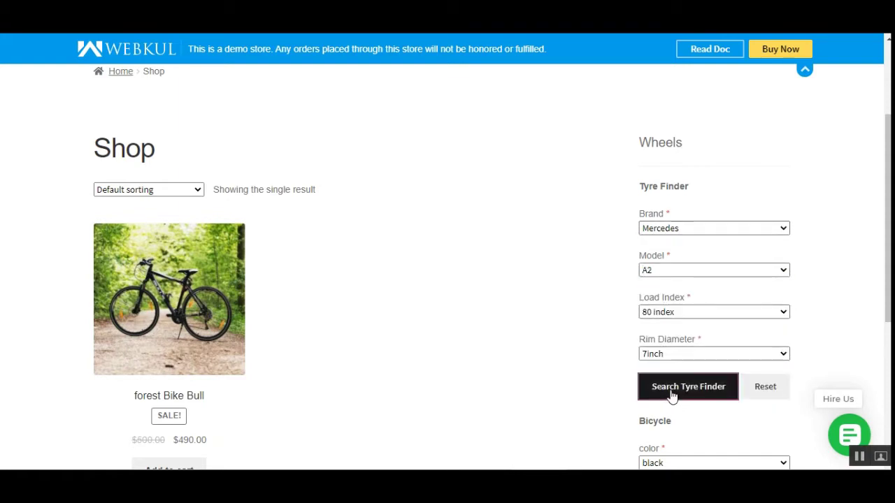
pyautogui.scroll(-3, 452, 214)
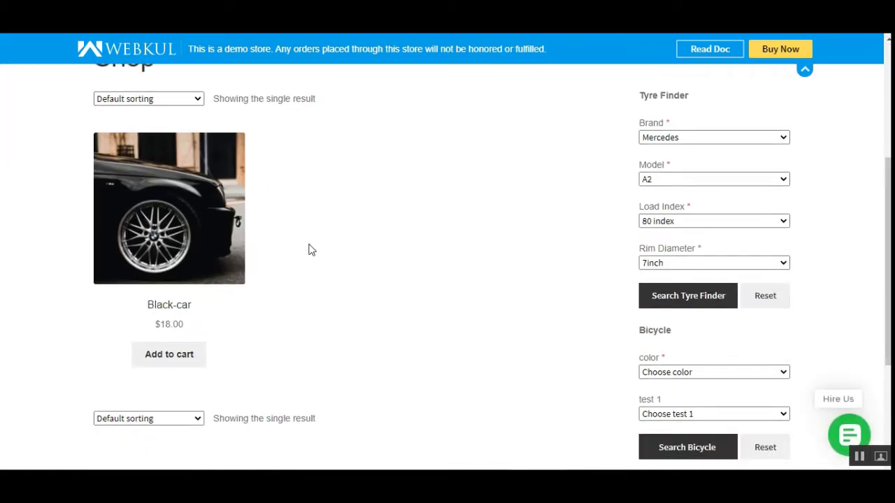
pyautogui.scroll(2, 311, 250)
pyautogui.scroll(-1, 312, 251)
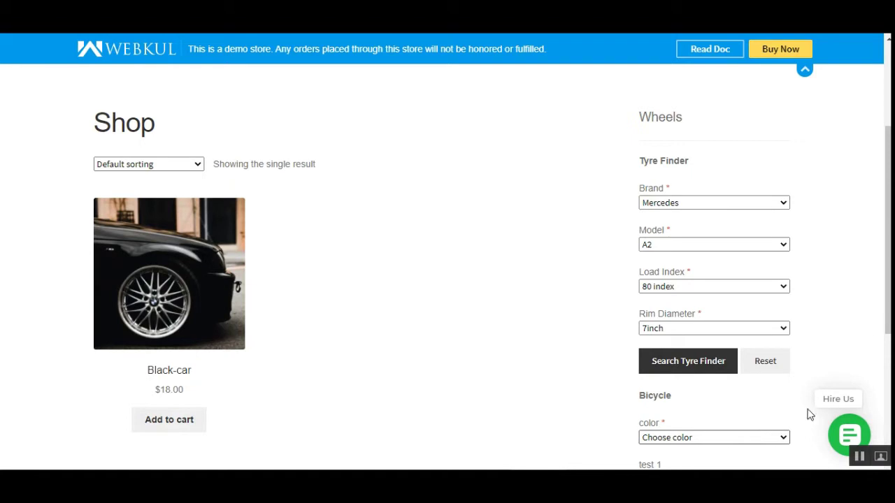
# Search the Bicycle finder for the color yellow and view the matching products
pyautogui.scroll(-1, 809, 415)
pyautogui.click(765, 407)
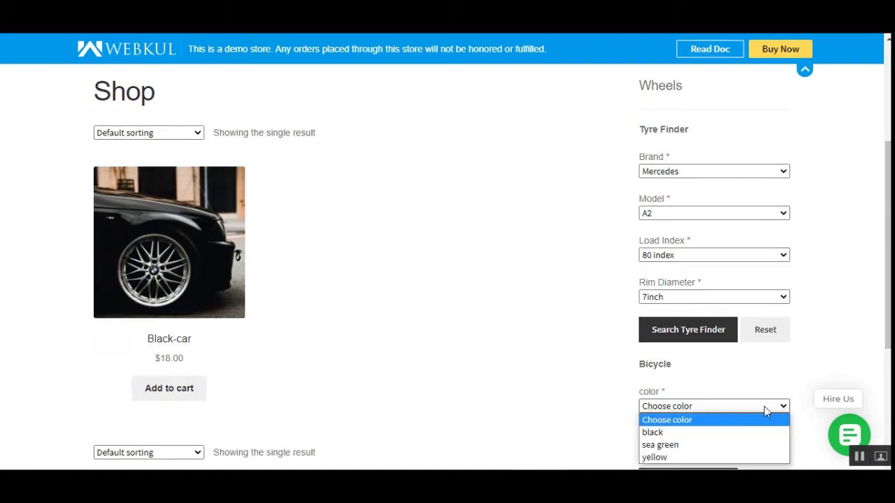
pyautogui.click(670, 456)
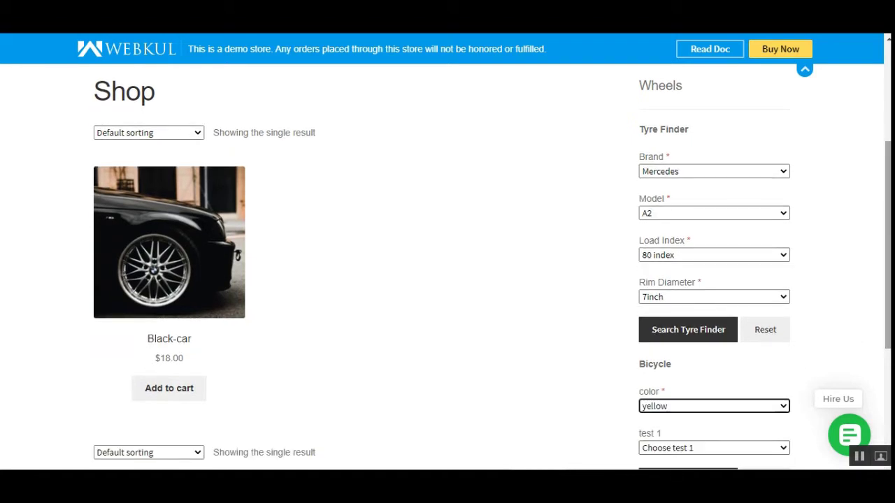
pyautogui.scroll(-2, 869, 344)
pyautogui.click(678, 385)
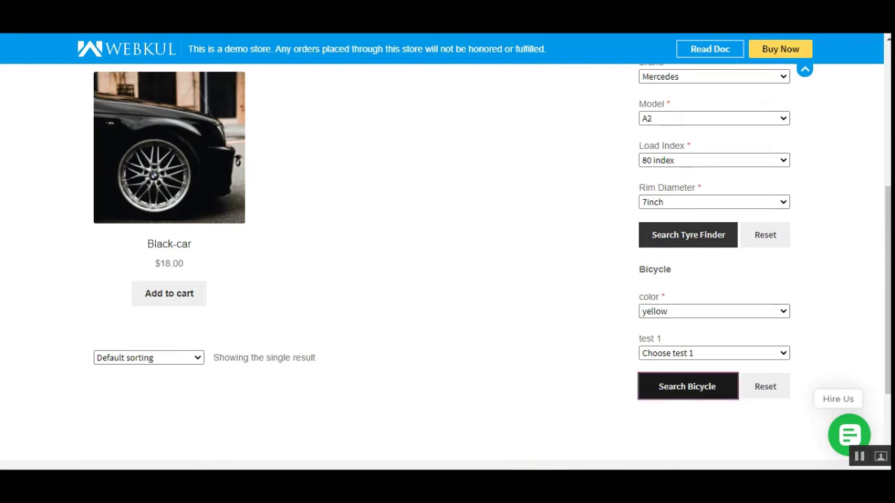
pyautogui.scroll(-2, 229, 306)
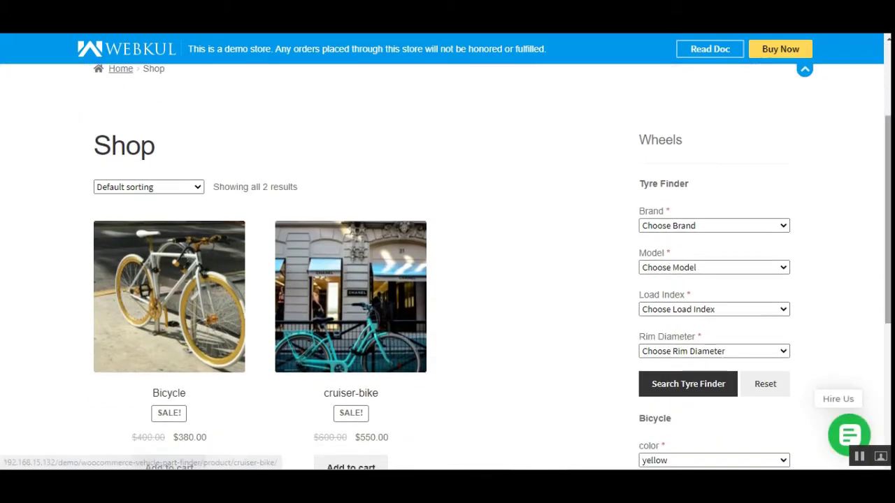
pyautogui.scroll(2, 396, 339)
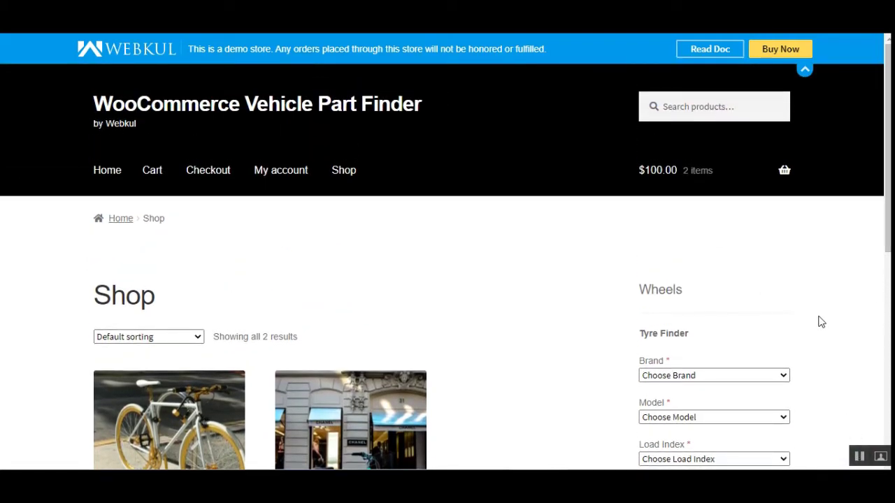
# Search the Tyre Finder for Mercedes model A2 with load index 80 index and rim diameter 6 inch, and view the matching product
pyautogui.scroll(-1, 887, 251)
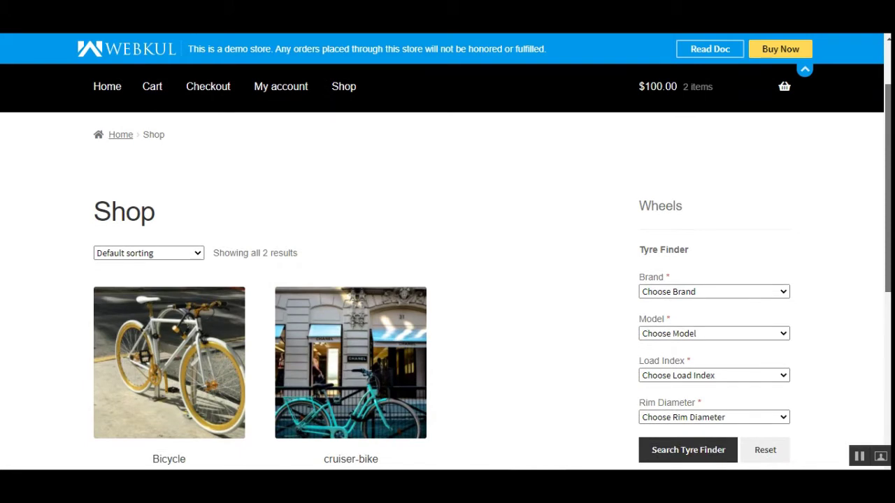
pyautogui.click(745, 287)
pyautogui.click(722, 318)
pyautogui.click(720, 334)
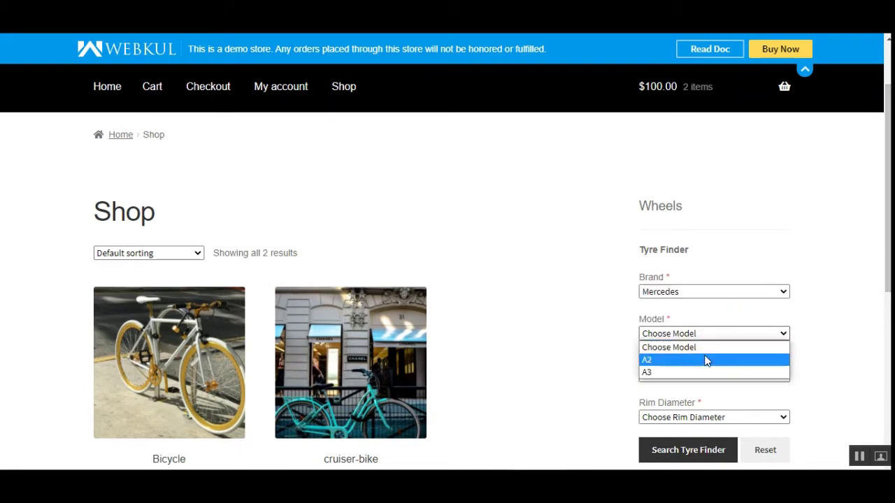
pyautogui.click(705, 360)
pyautogui.click(671, 375)
pyautogui.click(690, 402)
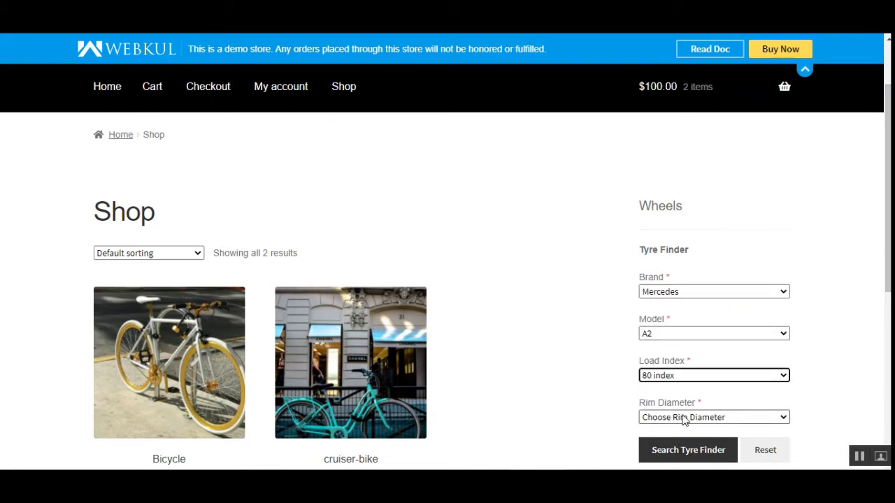
pyautogui.click(684, 417)
pyautogui.click(677, 443)
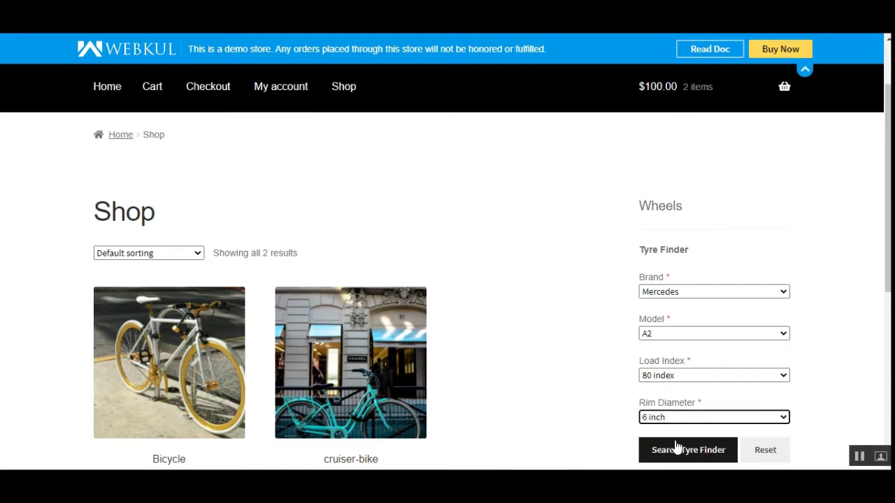
pyautogui.scroll(-2, 734, 336)
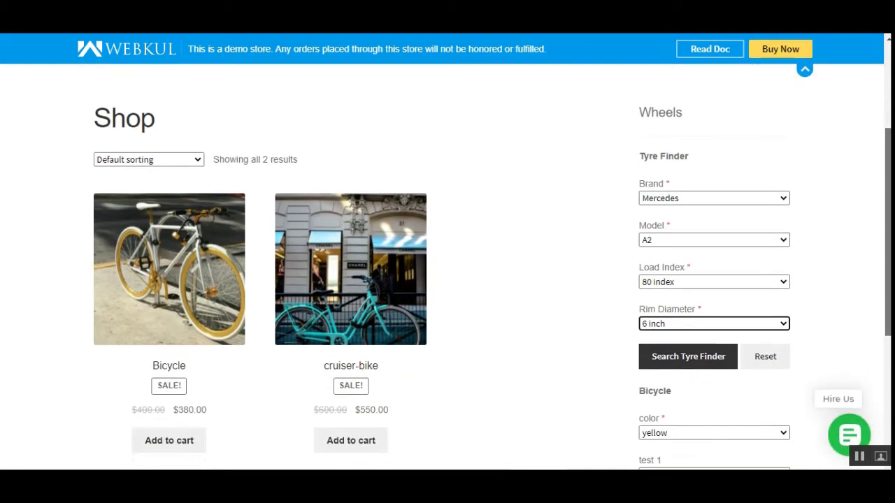
pyautogui.click(652, 303)
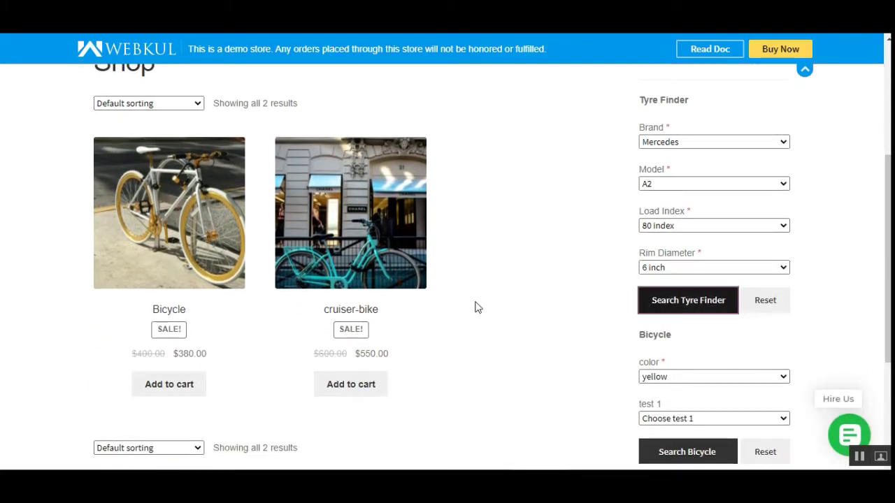
pyautogui.scroll(-2, 886, 286)
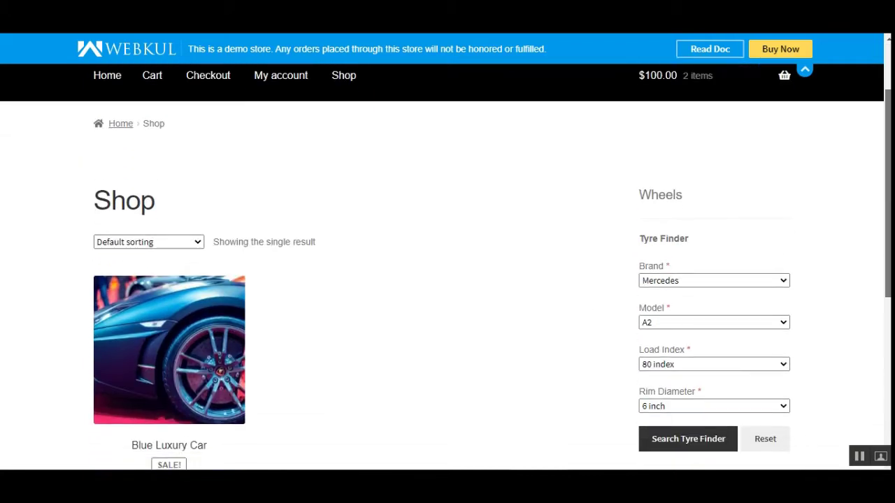
pyautogui.scroll(-3, 889, 295)
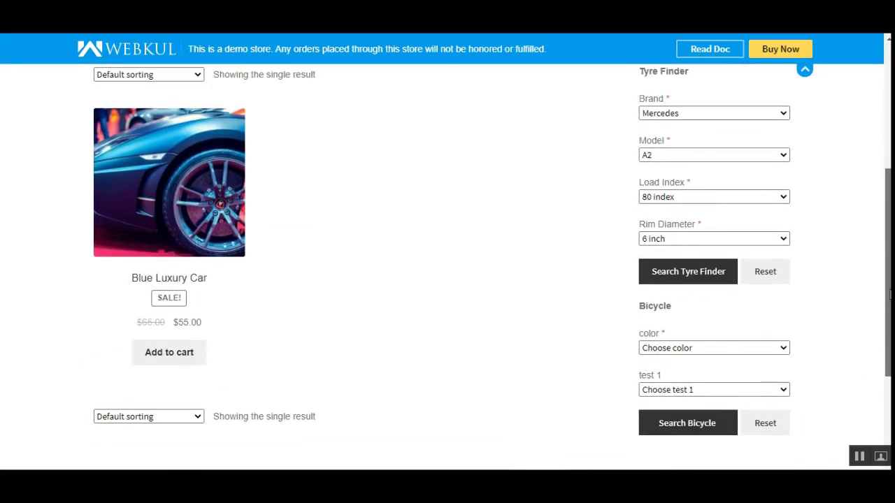
pyautogui.scroll(2, 889, 295)
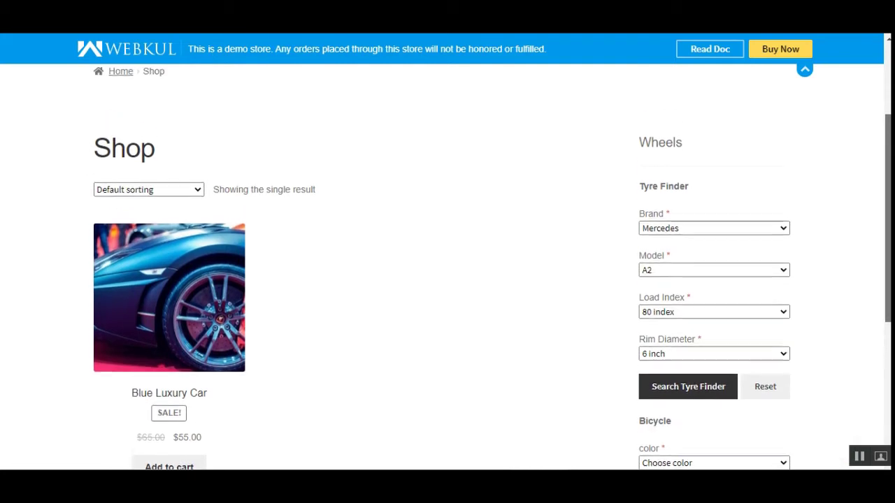
pyautogui.scroll(2, 890, 240)
pyautogui.scroll(-1, 889, 240)
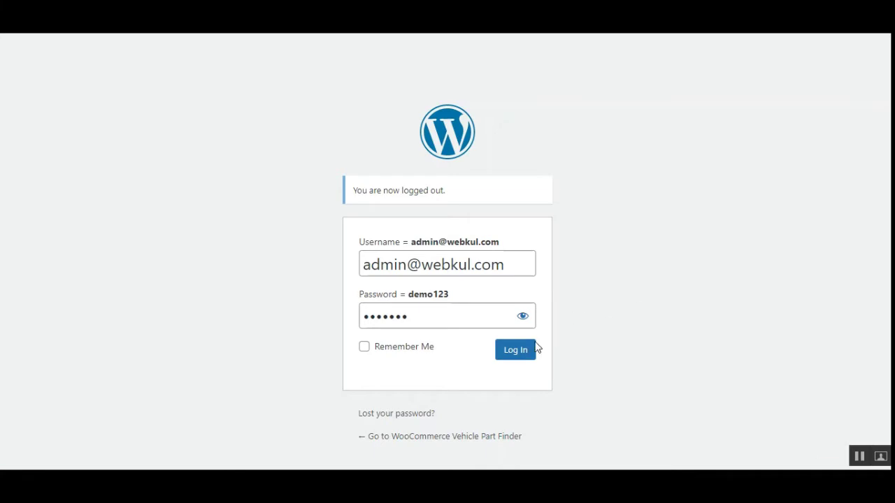
# Log in to the WordPress admin with the prefilled credentials and open the Part Finder List
pyautogui.click(514, 355)
pyautogui.click(514, 356)
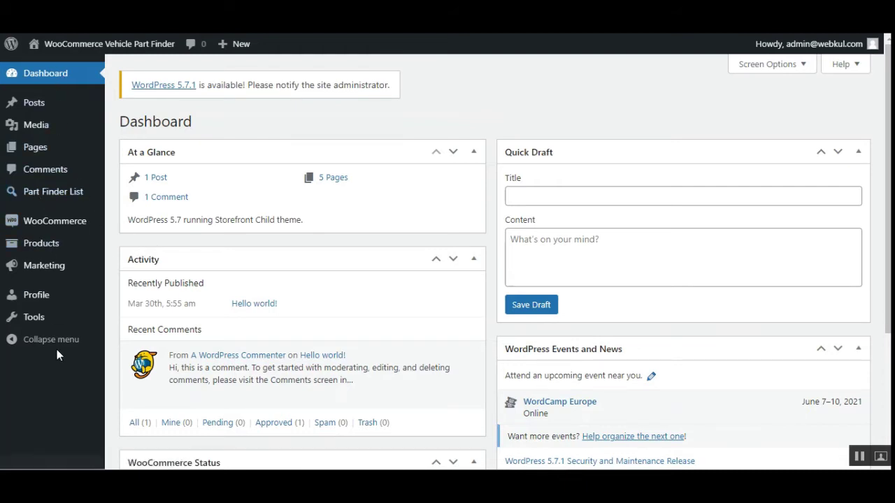
pyautogui.click(49, 194)
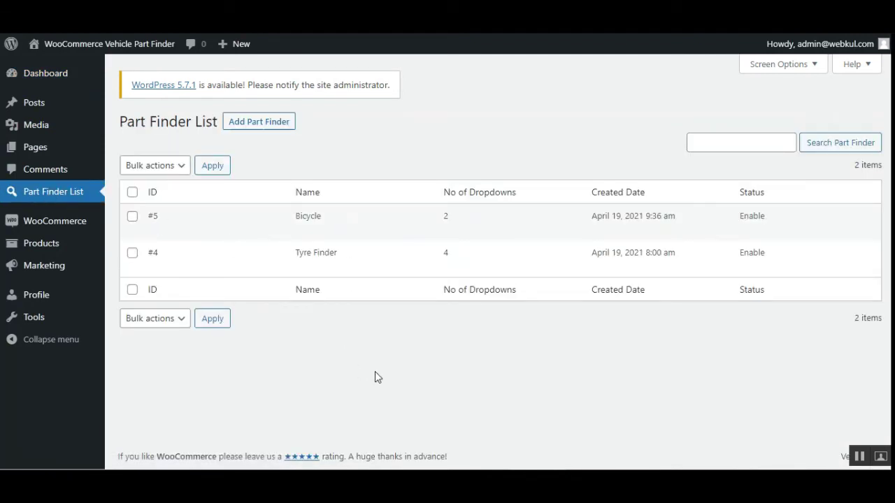
# Compare the Tyre Finder and Bicycle entries in the Part Finder List with their dropdowns on the storefront's Shop page
pyautogui.moveTo(296, 252); pyautogui.dragTo(326, 265)
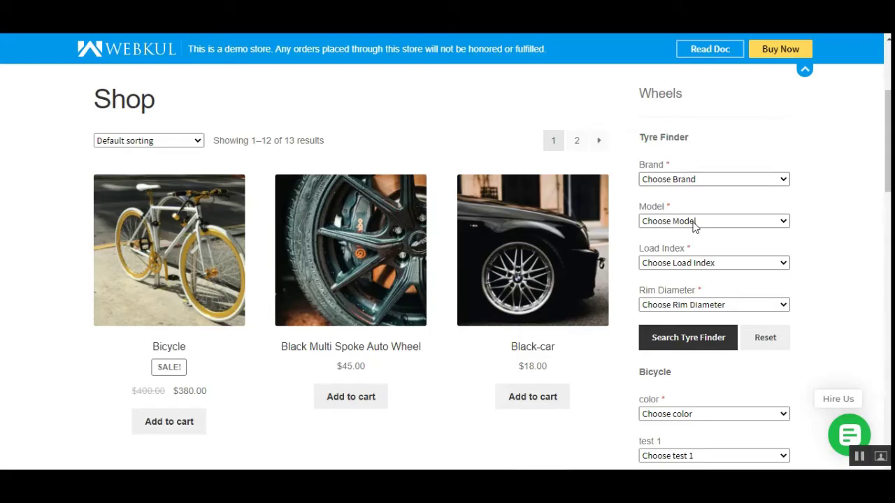
pyautogui.moveTo(649, 137); pyautogui.dragTo(664, 150)
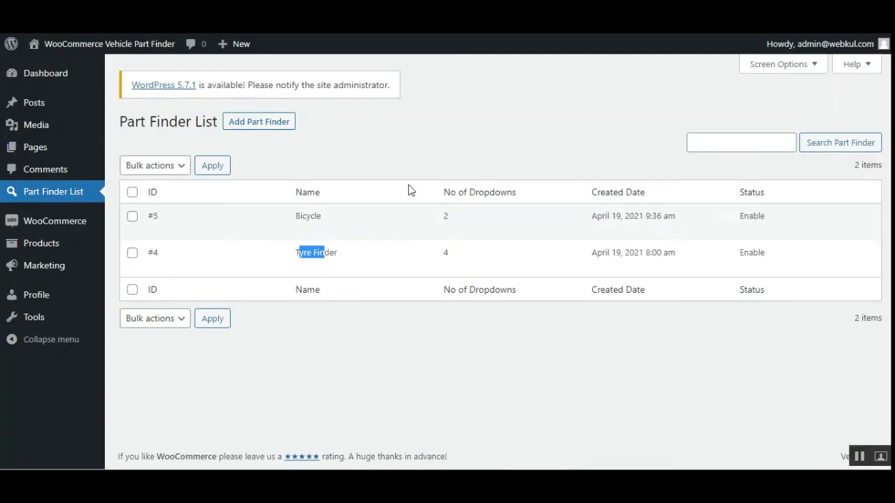
pyautogui.moveTo(300, 216); pyautogui.dragTo(322, 217)
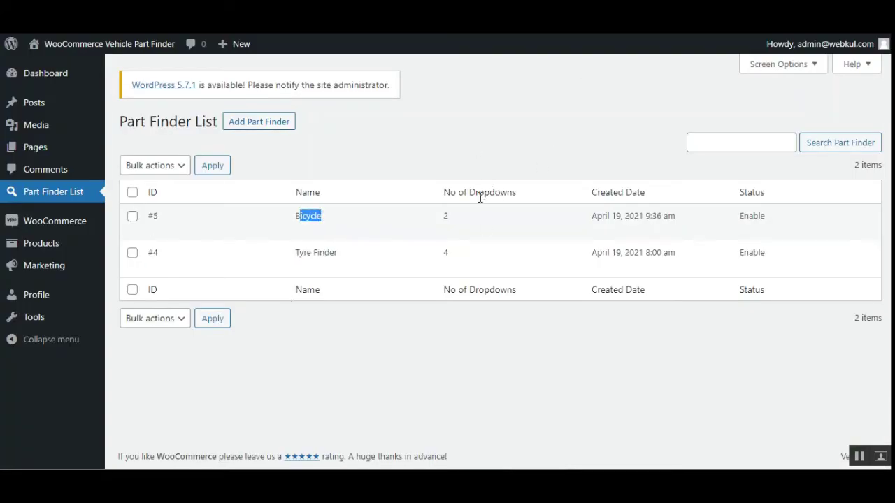
pyautogui.moveTo(305, 253); pyautogui.dragTo(326, 253)
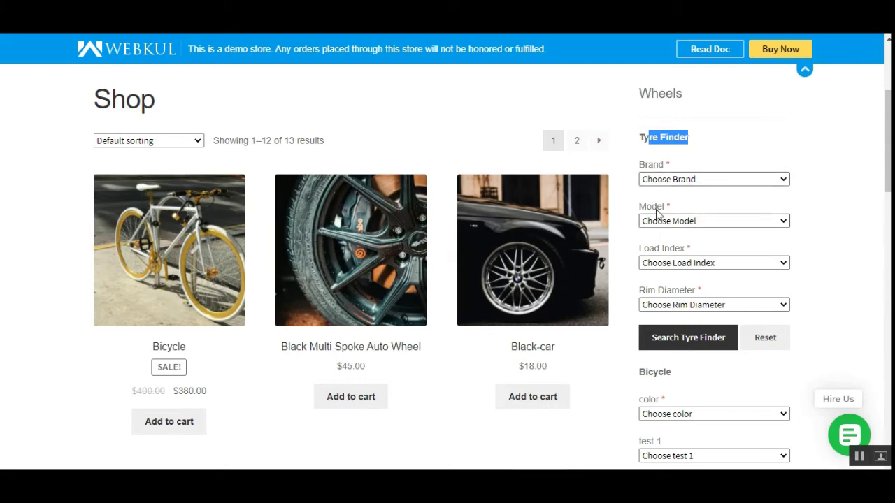
pyautogui.moveTo(888, 154); pyautogui.dragTo(888, 186)
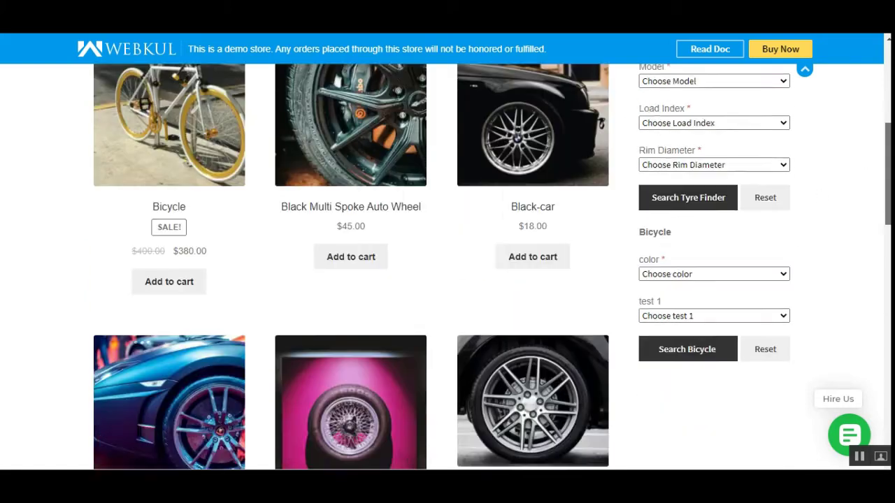
pyautogui.scroll(-2, 685, 224)
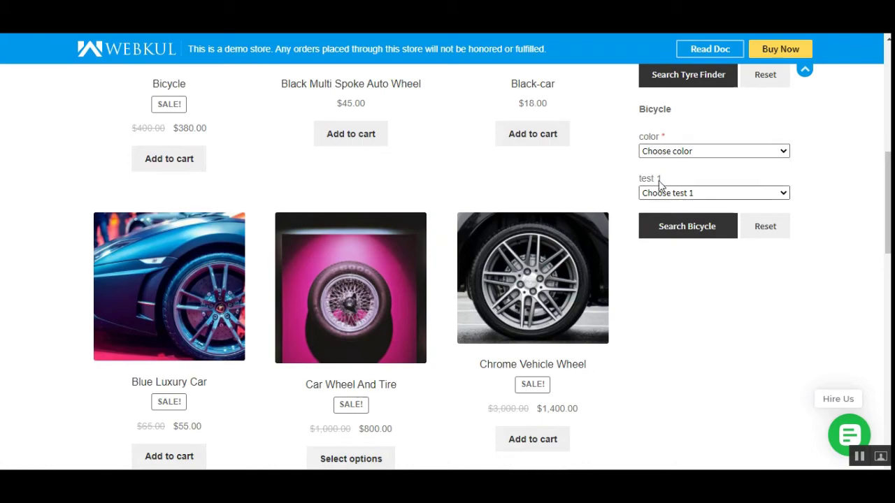
pyautogui.click(673, 194)
pyautogui.click(669, 205)
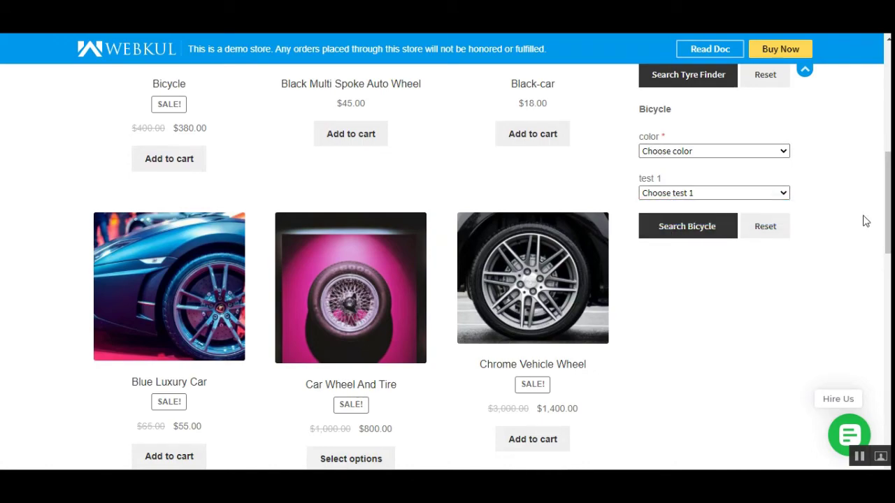
pyautogui.moveTo(886, 204); pyautogui.dragTo(875, 90)
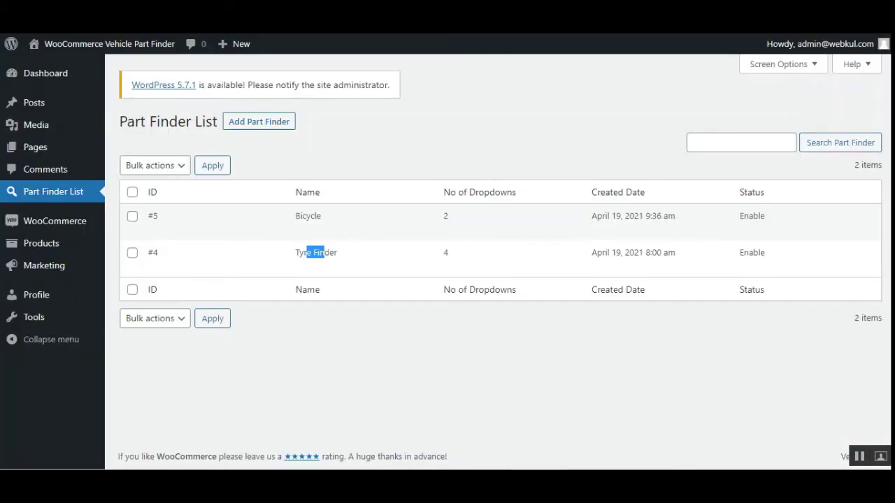
# Add a new part finder from the Part Finder List, enabled and named Demo Finder
pyautogui.click(234, 381)
pyautogui.click(260, 124)
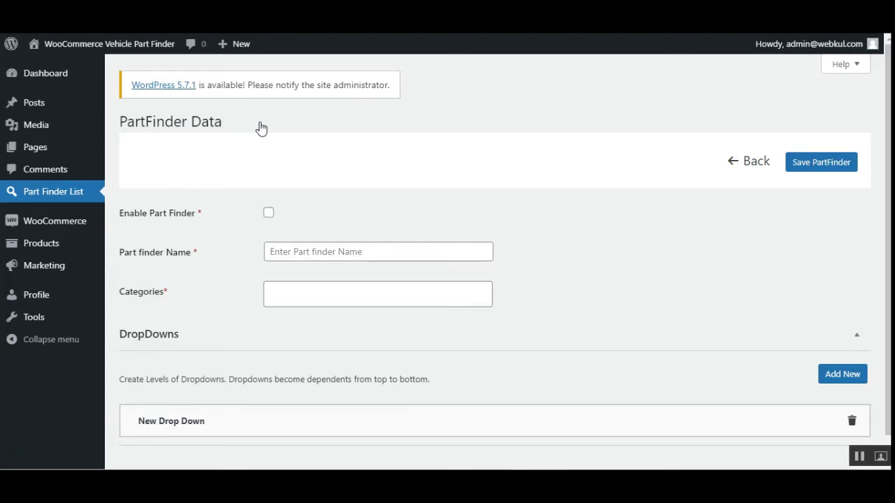
pyautogui.moveTo(135, 121); pyautogui.dragTo(209, 121)
pyautogui.click(286, 124)
pyautogui.scroll(-1, 861, 137)
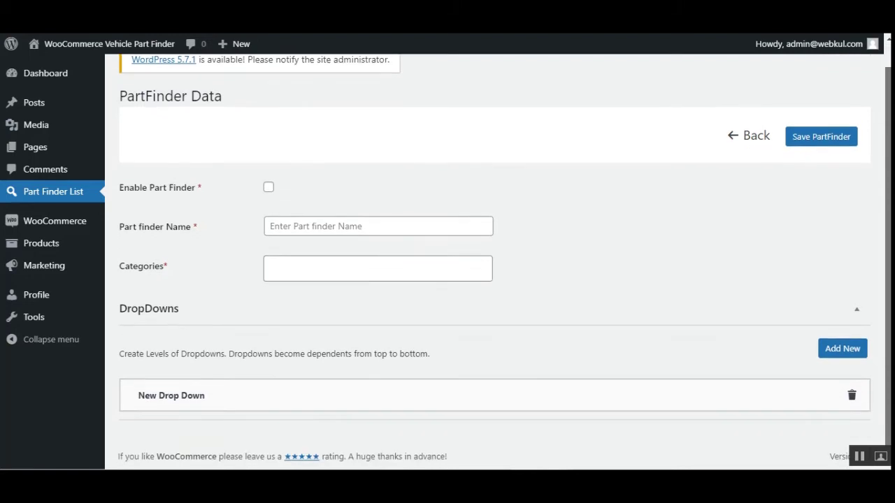
pyautogui.click(269, 190)
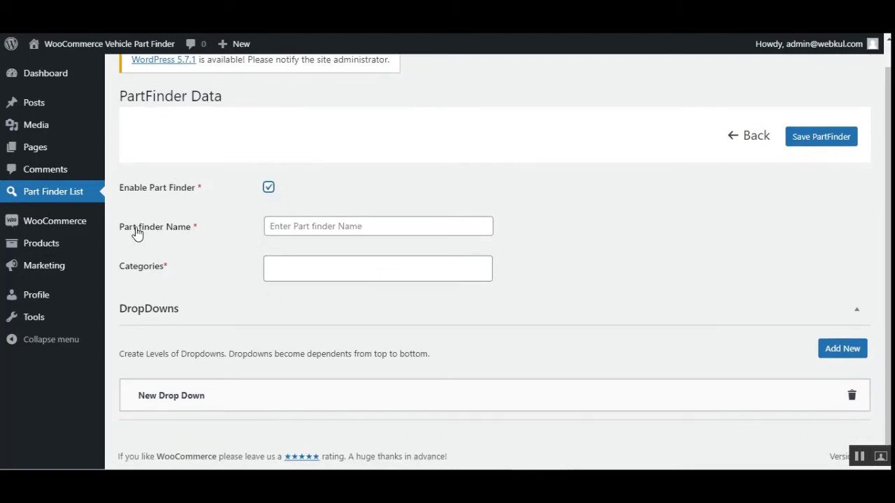
pyautogui.click(318, 225)
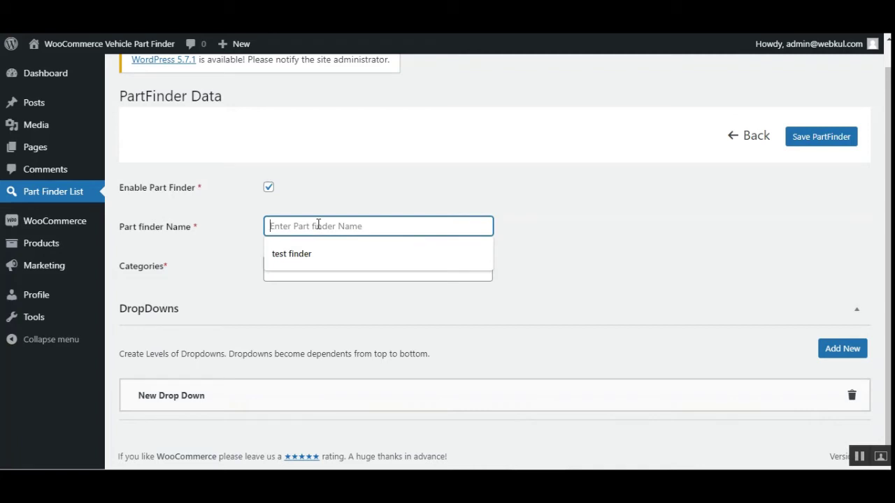
pyautogui.write('Demo Finder')
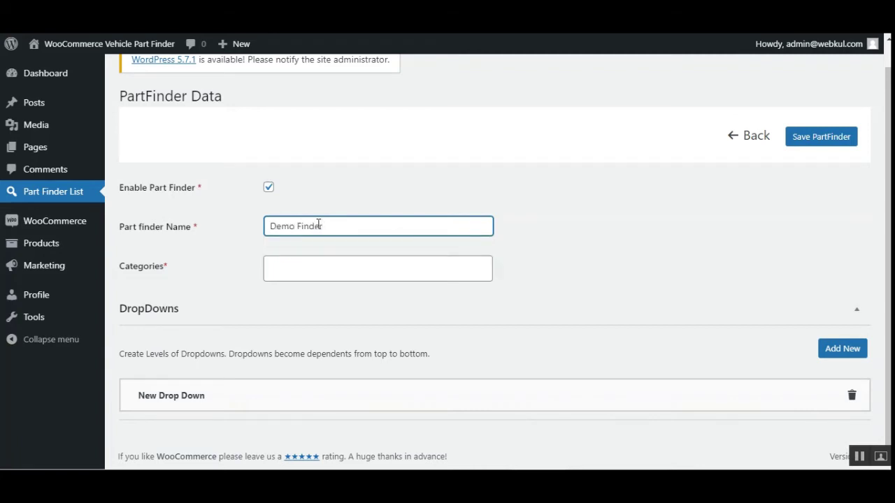
# Assign the Vehicle category to the Demo Finder part finder
pyautogui.click(311, 271)
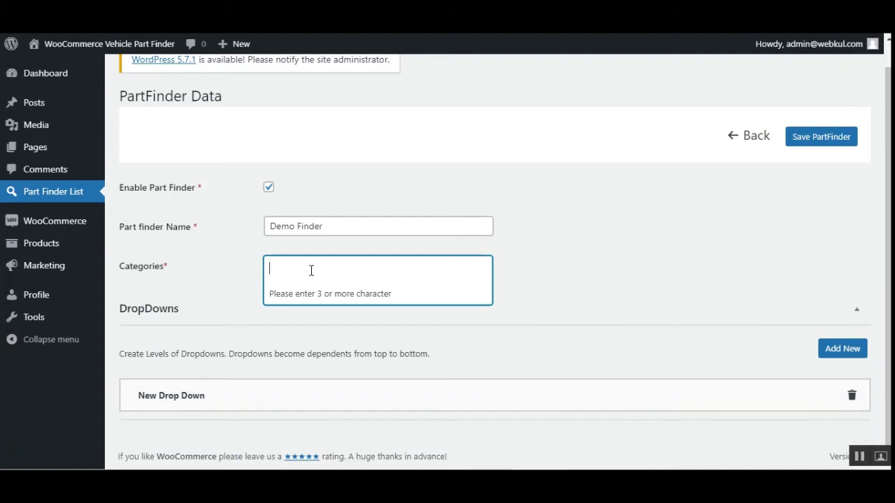
pyautogui.write('vehicle')
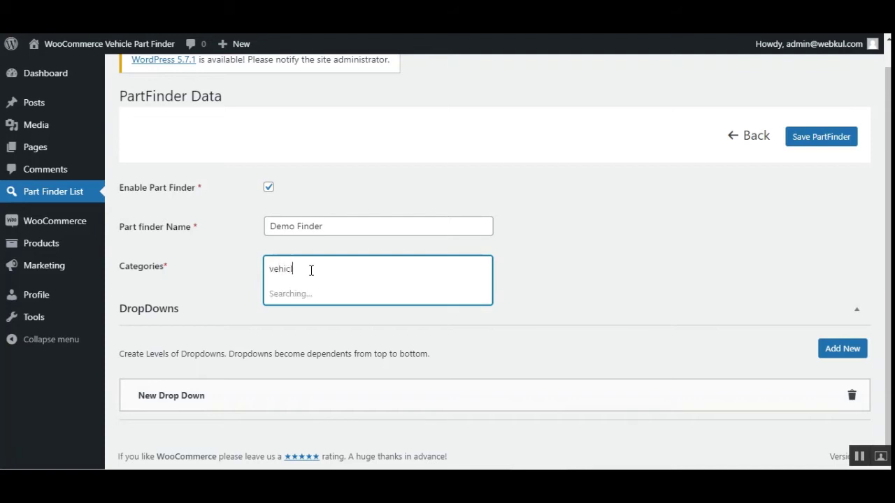
pyautogui.click(331, 297)
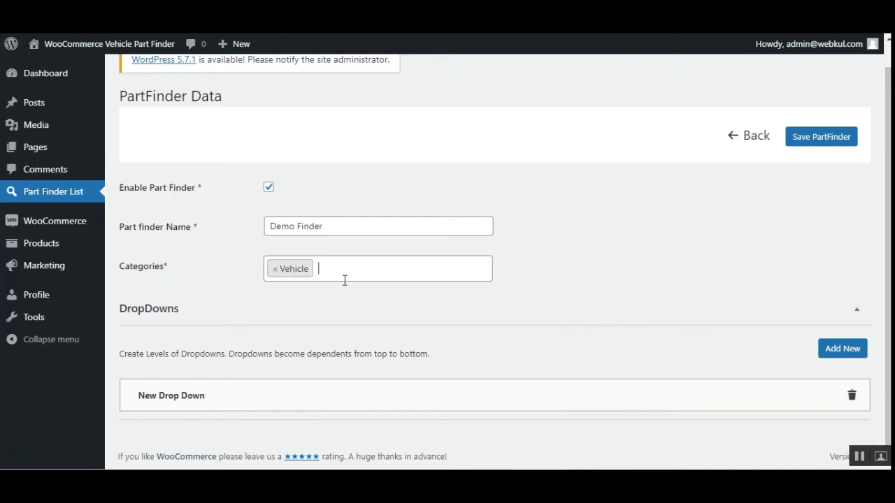
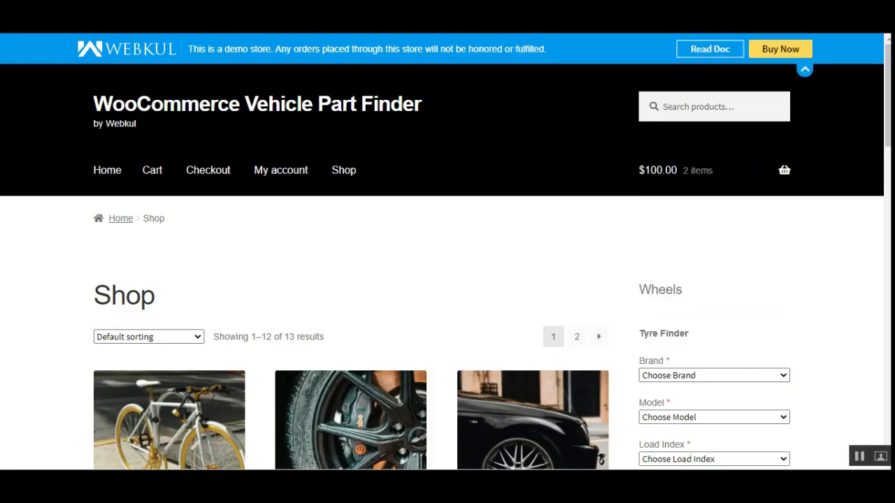
# Examine how the Tyre Finder's name and dropdowns are presented on the storefront's Shop page
pyautogui.scroll(-5, 844, 280)
pyautogui.scroll(3, 748, 207)
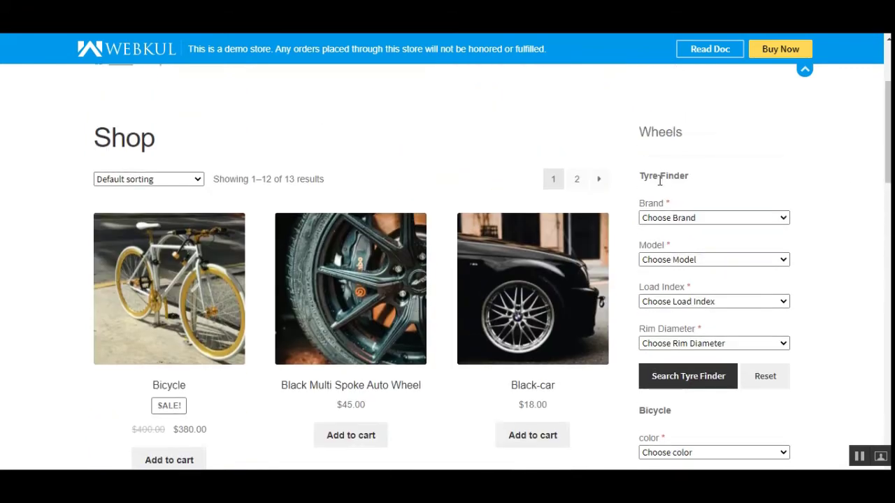
pyautogui.moveTo(653, 180); pyautogui.dragTo(688, 188)
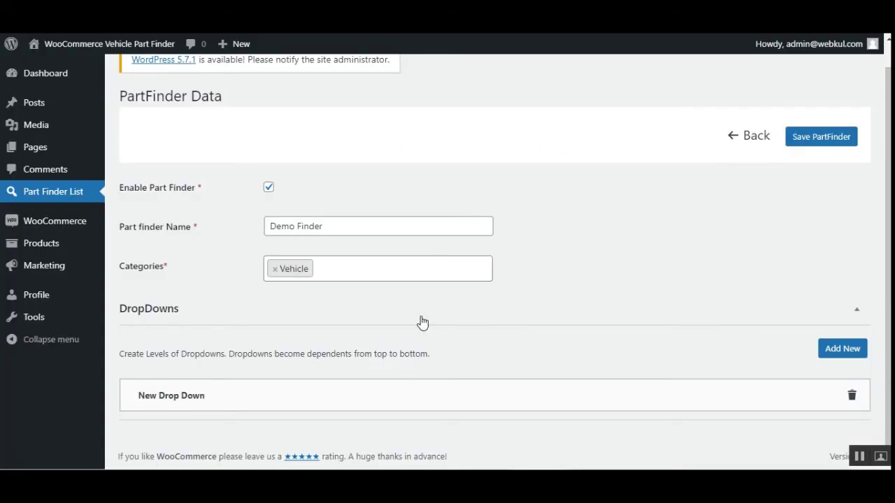
# Name the Demo Finder's new dropdown Demo Dropdown 1 and make it required
pyautogui.click(184, 397)
pyautogui.scroll(-1, 228, 388)
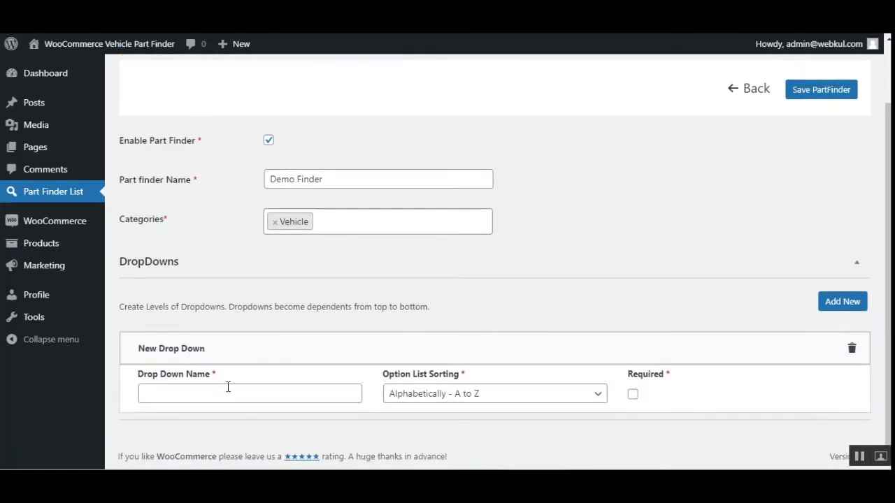
pyautogui.click(196, 394)
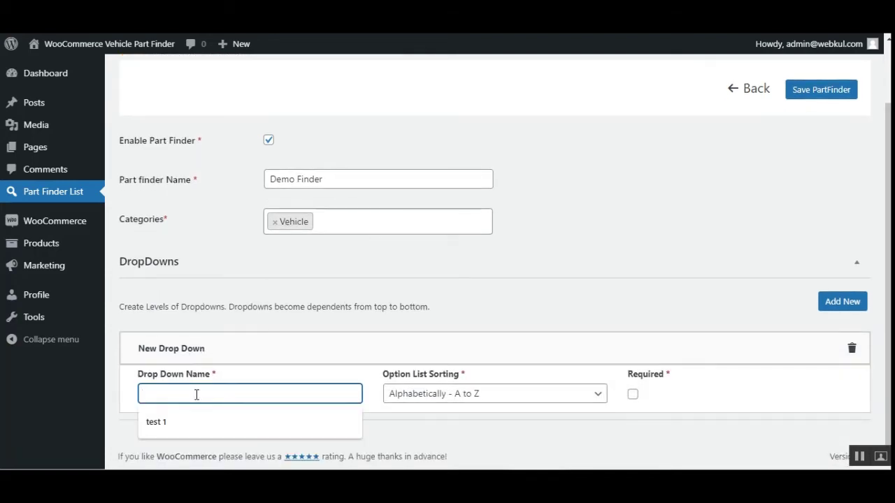
pyautogui.write('Demo Dropdown 1')
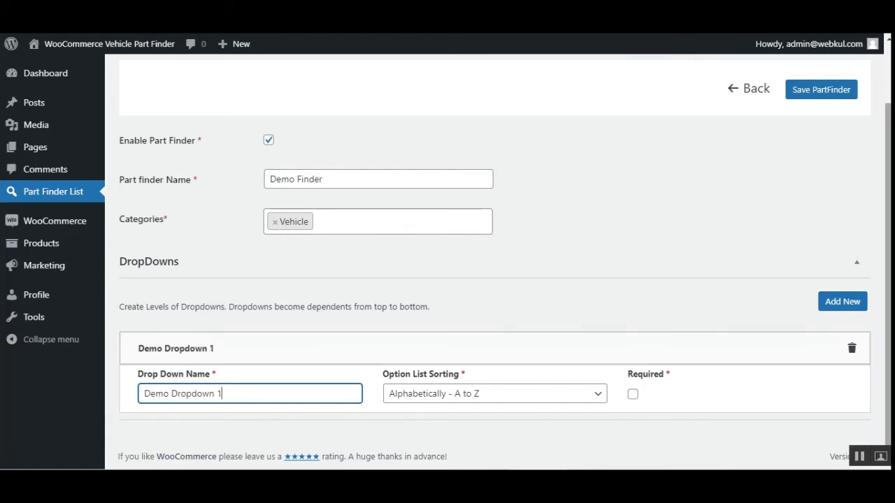
pyautogui.click(635, 395)
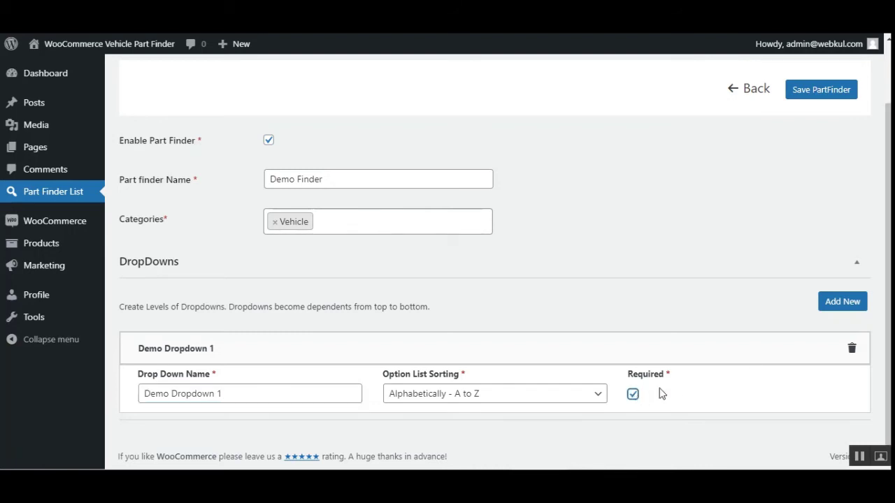
# Add a second dropdown to the Demo Finder, name it Demo Drop Down 2 and make it required
pyautogui.click(842, 302)
pyautogui.scroll(-1, 841, 335)
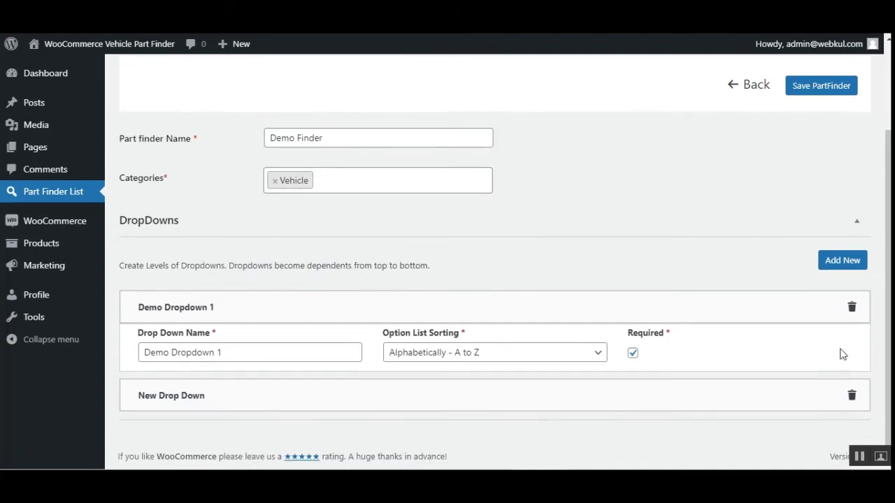
pyautogui.click(189, 404)
pyautogui.scroll(-1, 230, 405)
pyautogui.click(214, 396)
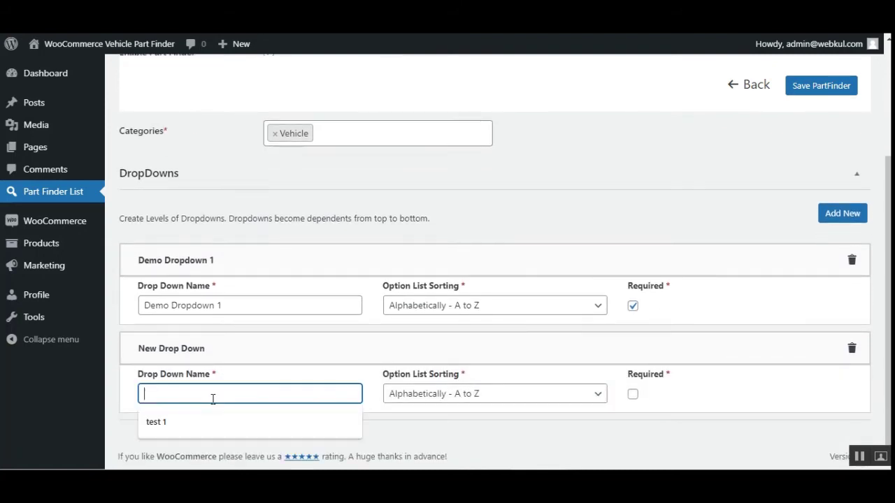
pyautogui.write('Demo ')
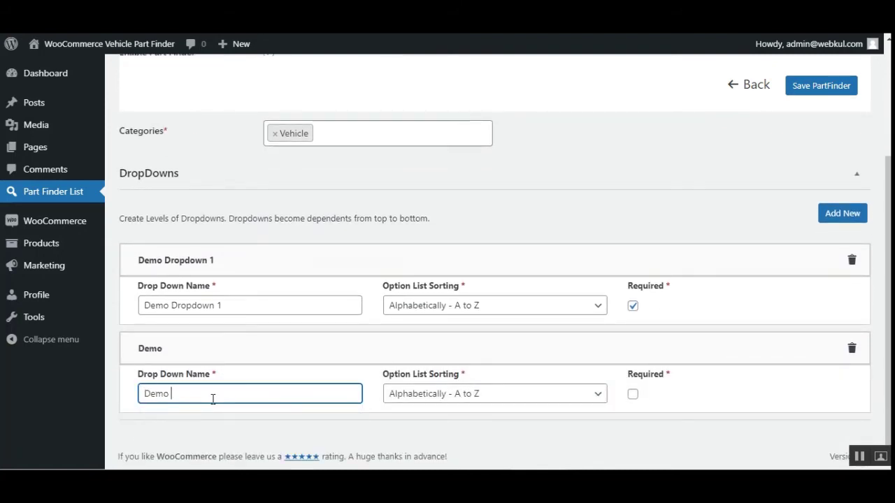
pyautogui.write('Drop Down')
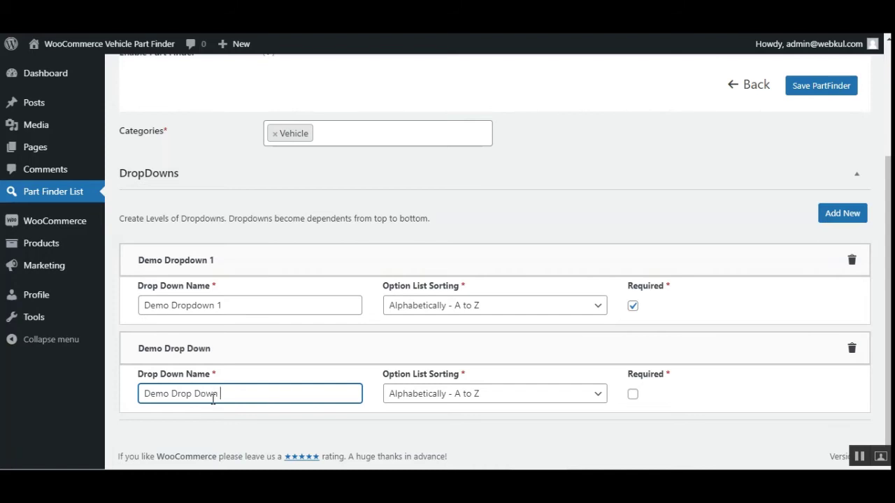
pyautogui.write(' 2')
pyautogui.click(632, 394)
# Review the Demo Finder's name, category and dropdown settings before saving
pyautogui.moveTo(887, 208); pyautogui.dragTo(887, 108)
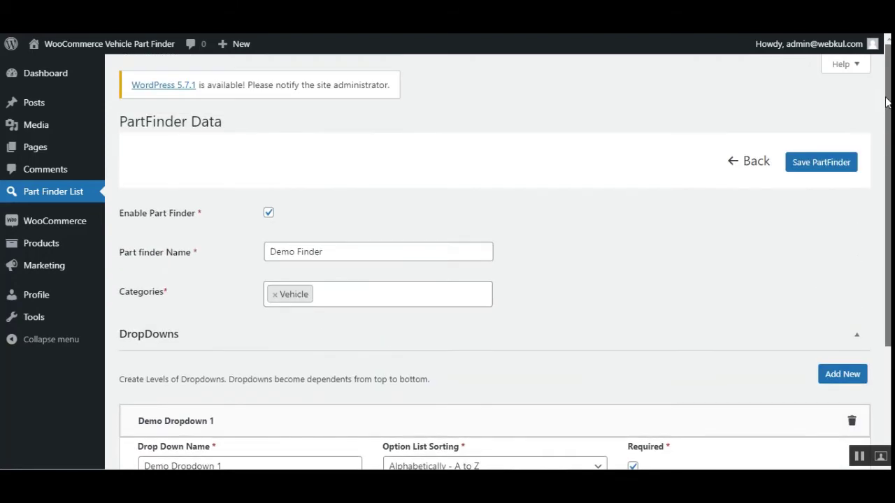
pyautogui.scroll(-1, 524, 272)
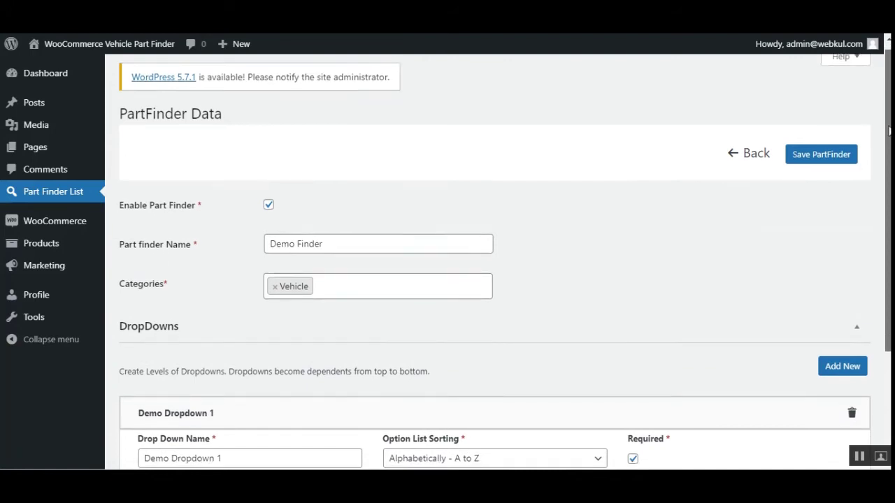
pyautogui.moveTo(133, 228); pyautogui.dragTo(180, 220)
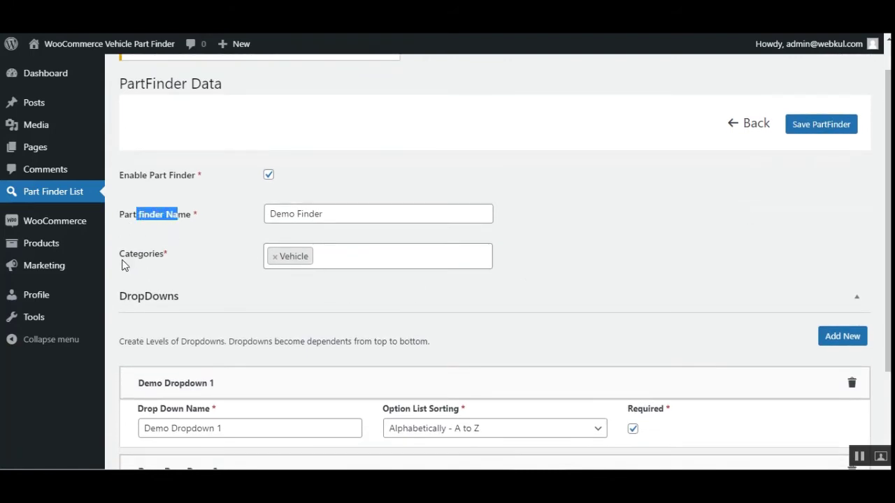
pyautogui.moveTo(124, 262); pyautogui.dragTo(175, 263)
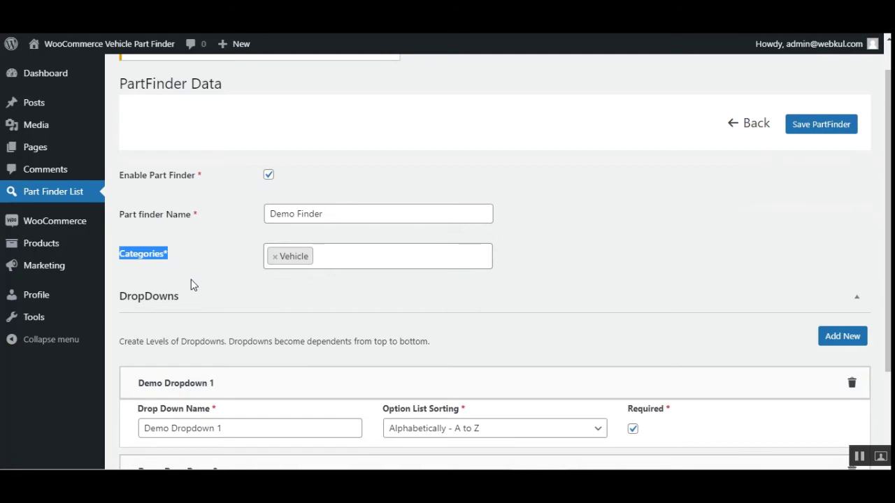
pyautogui.scroll(-2, 168, 342)
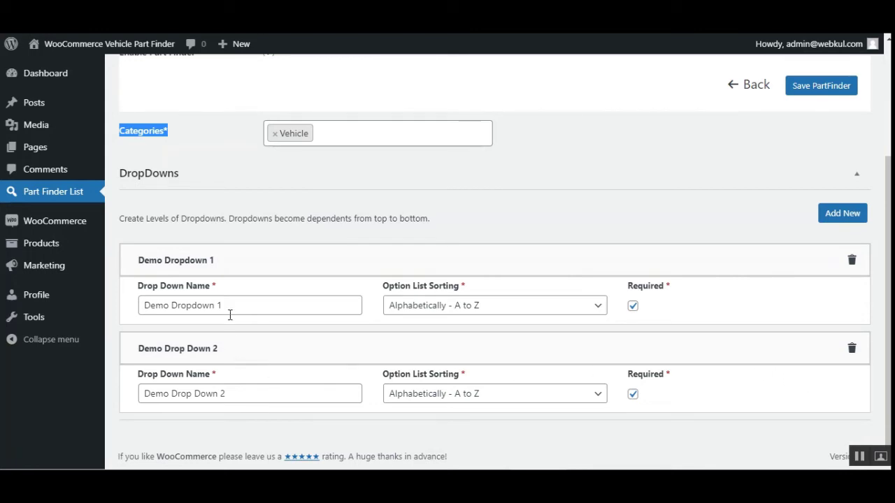
pyautogui.scroll(3, 268, 305)
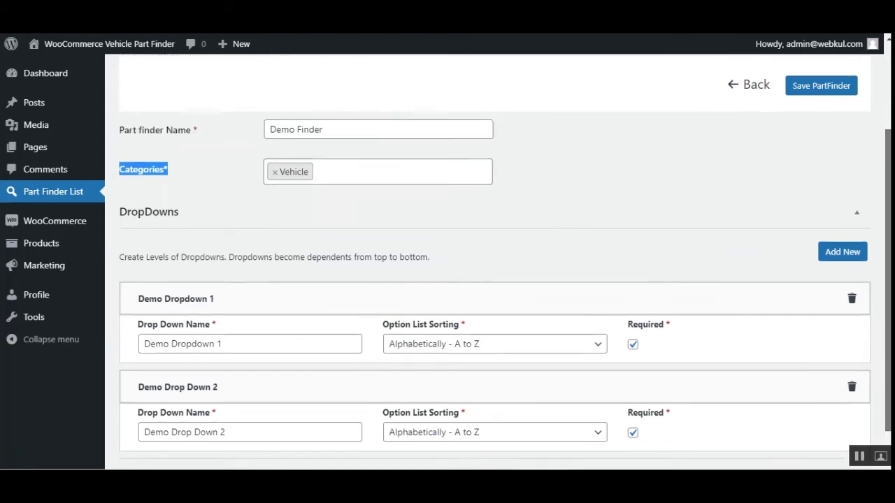
pyautogui.scroll(-3, 494, 262)
pyautogui.scroll(2, 494, 262)
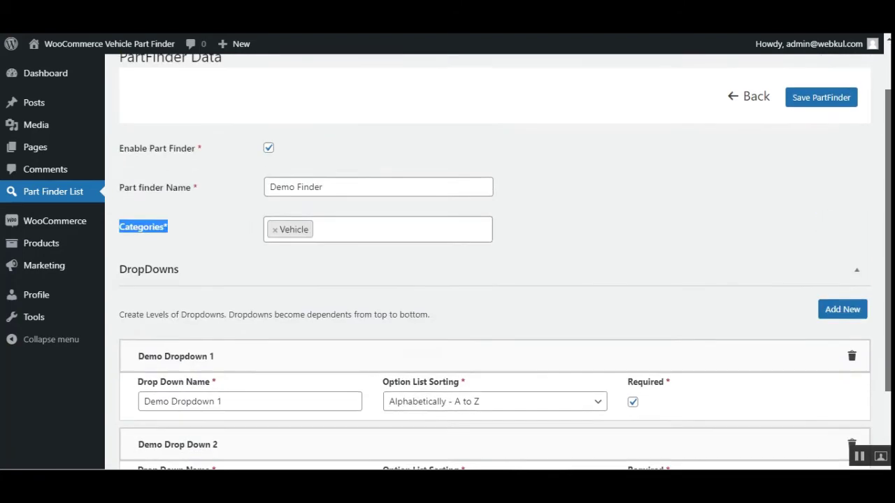
pyautogui.scroll(-2, 494, 262)
pyautogui.scroll(3, 494, 262)
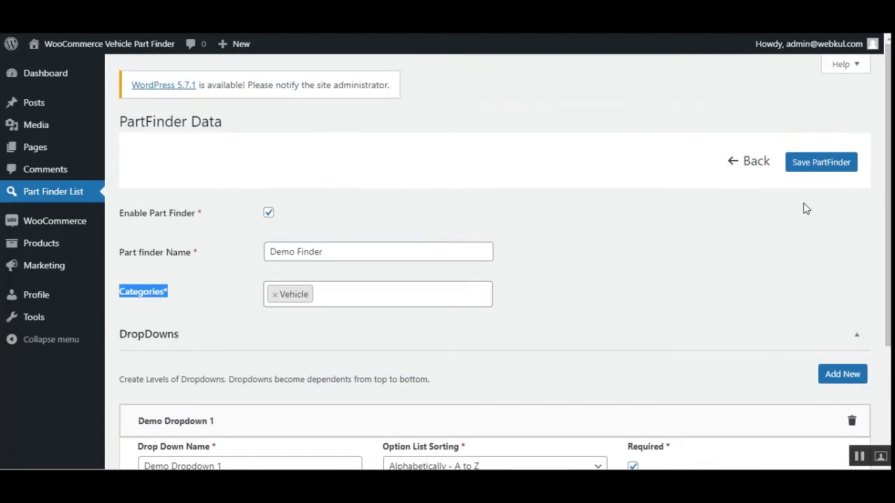
# Save the Demo Finder and open its form for manually adding a product
pyautogui.click(819, 165)
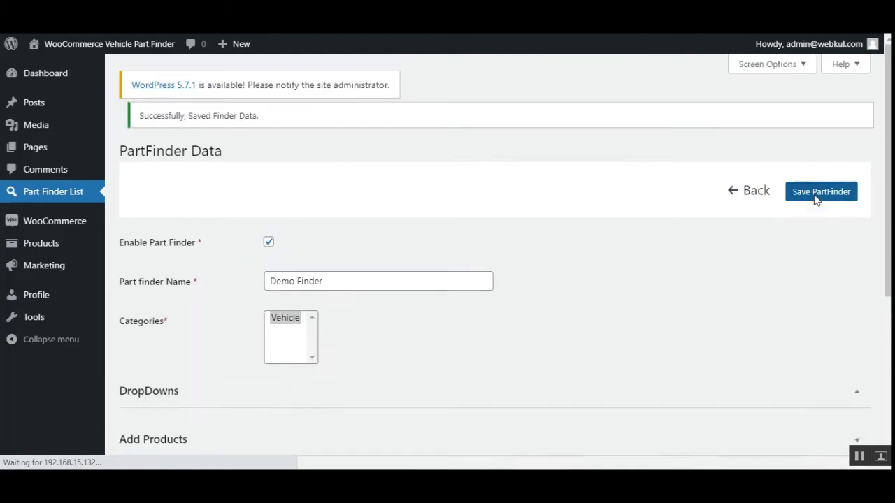
pyautogui.moveTo(136, 149); pyautogui.dragTo(246, 149)
pyautogui.scroll(-4, 743, 310)
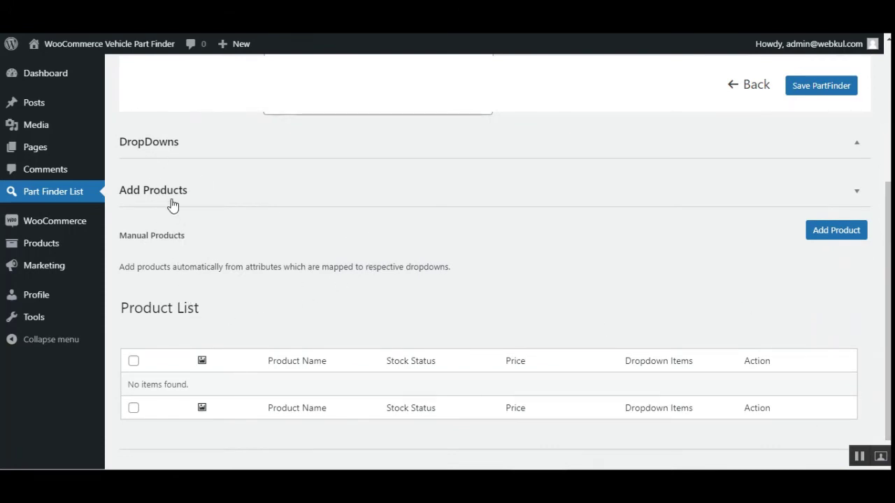
pyautogui.click(170, 149)
pyautogui.click(170, 148)
pyautogui.click(828, 236)
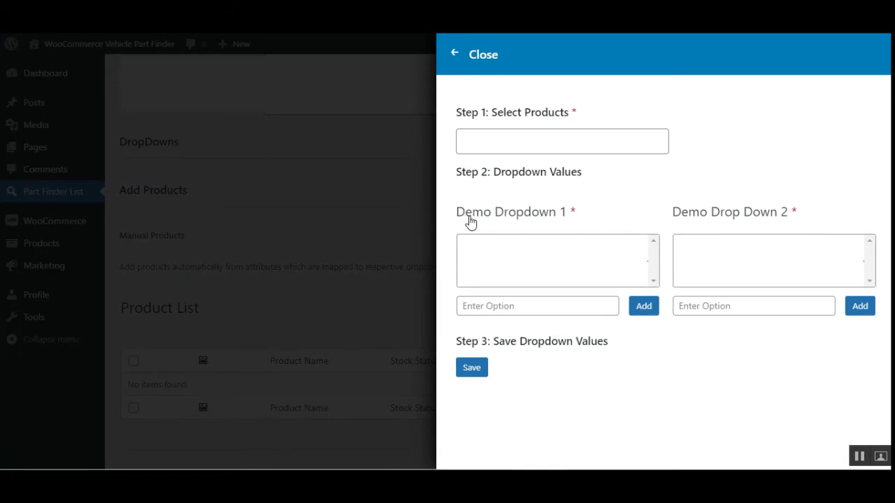
pyautogui.moveTo(471, 218); pyautogui.dragTo(581, 218)
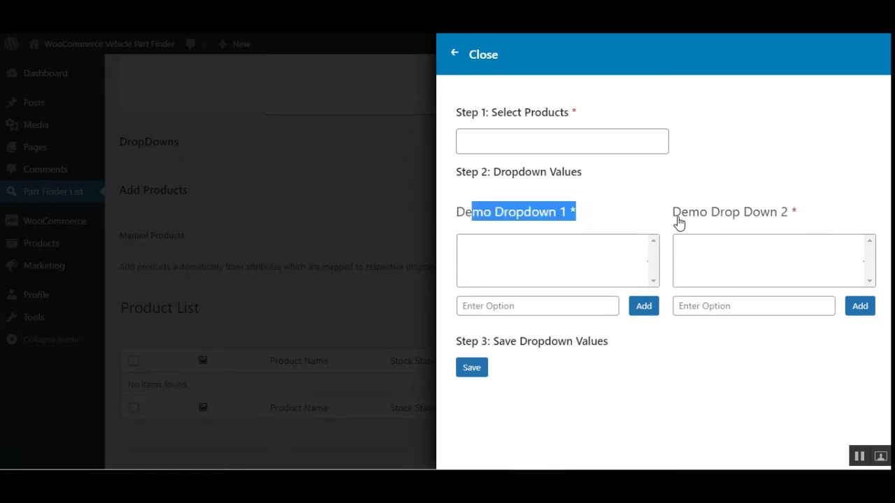
pyautogui.moveTo(676, 221); pyautogui.dragTo(784, 223)
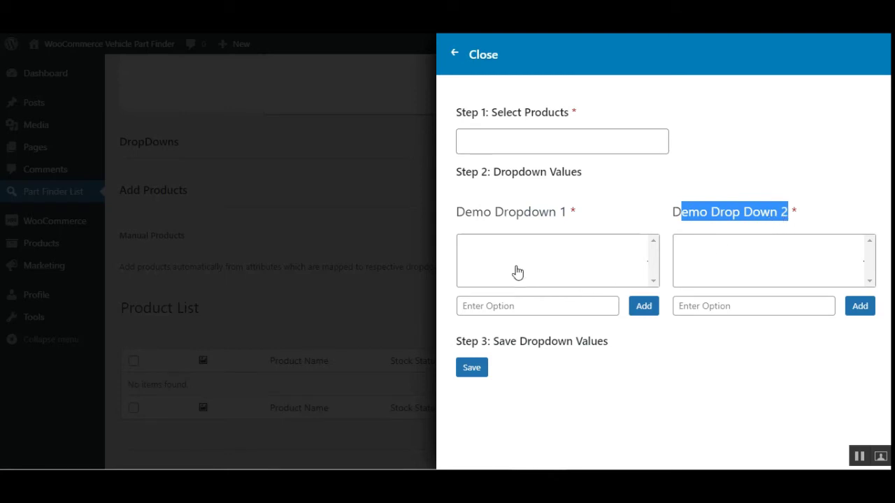
# Add the option "demo dropdown option 1" to Demo Dropdown 1
pyautogui.click(527, 307)
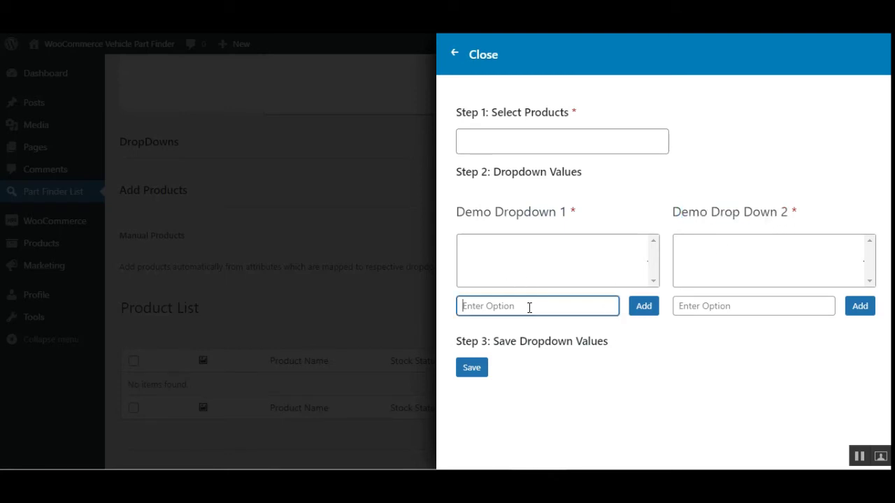
pyautogui.write('de')
pyautogui.write('mo de')
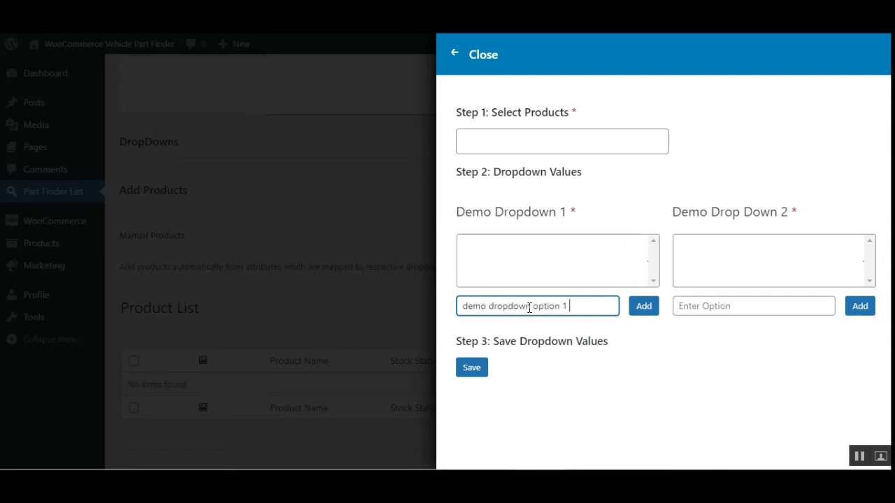
pyautogui.hotkey('ctrl', 'a')
pyautogui.hotkey('ctrl', 'c')
pyautogui.click(650, 309)
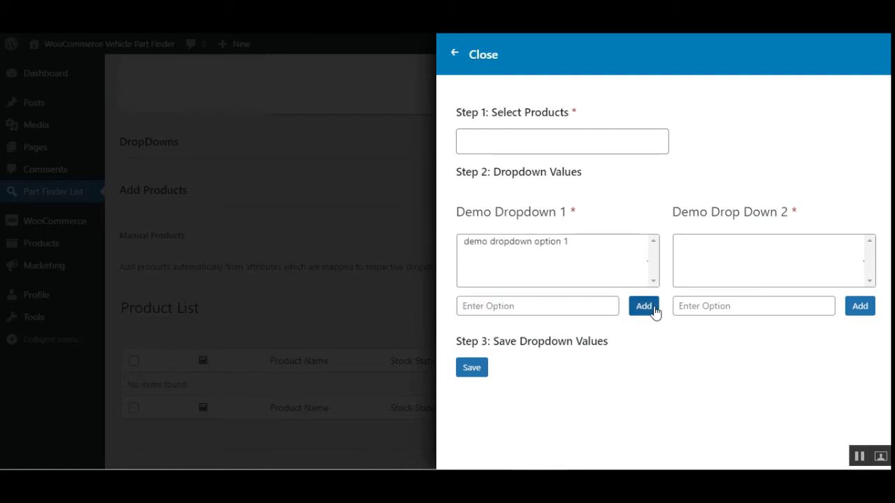
# Add the option "demo dropdown option 2" to Demo Drop Down 2
pyautogui.click(745, 266)
pyautogui.click(727, 305)
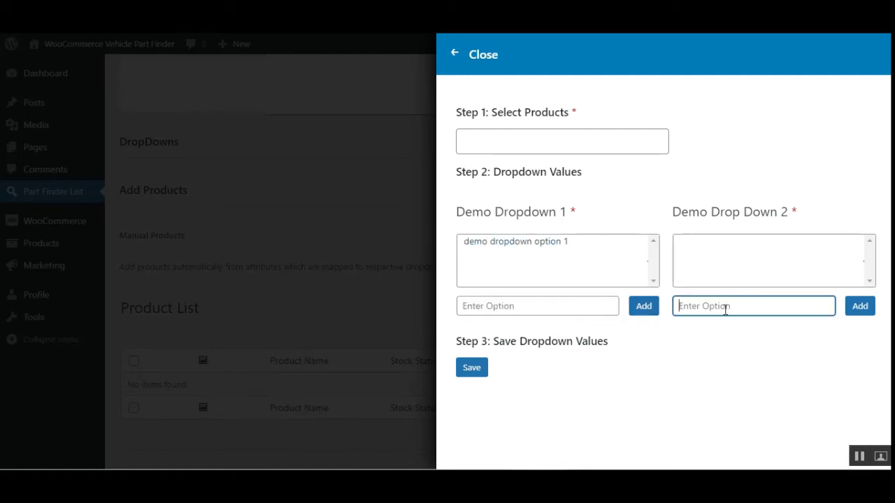
pyautogui.hotkey('ctrl', 'v')
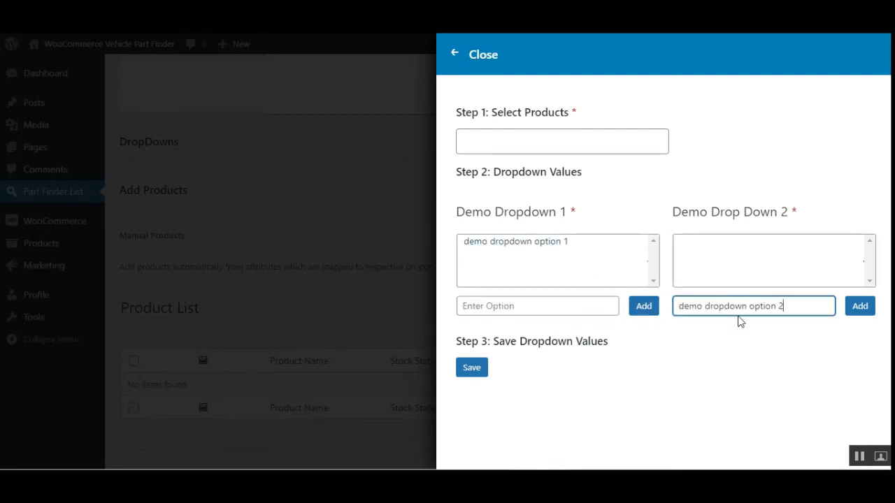
pyautogui.click(858, 312)
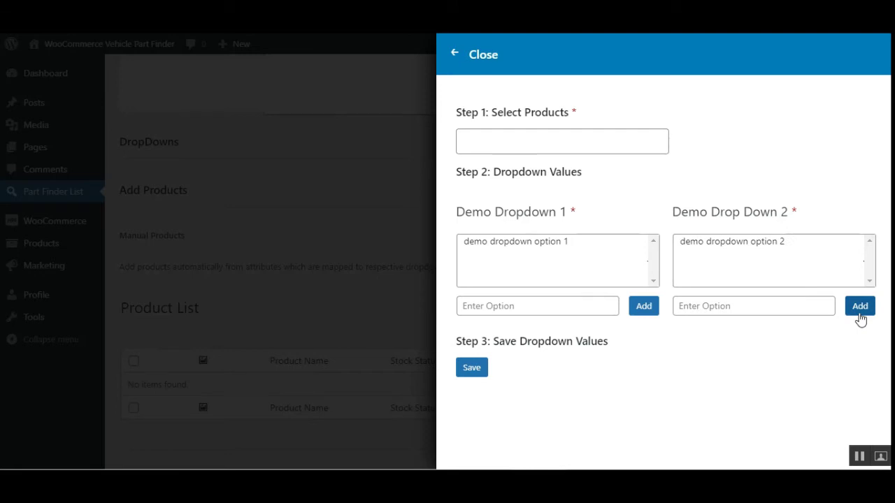
# Select demo dropdown option 1 for Demo Dropdown 1 and choose Retro Motorbike Blue as the product
pyautogui.click(494, 241)
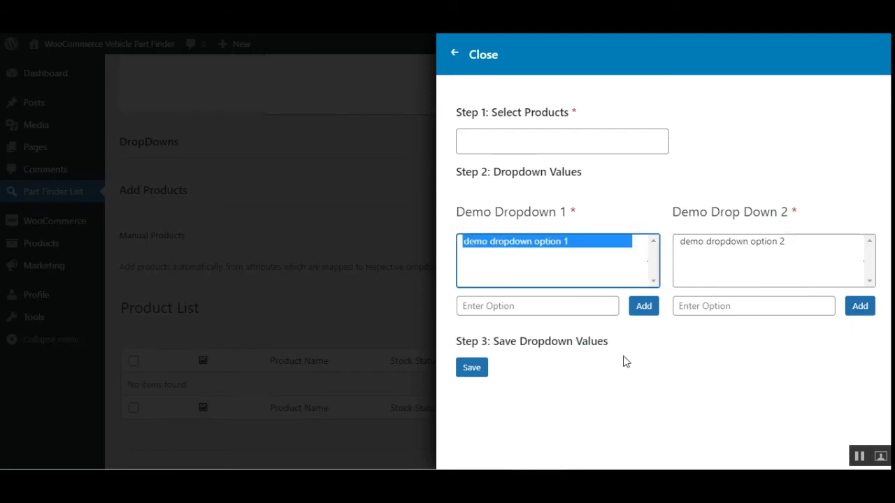
pyautogui.click(507, 144)
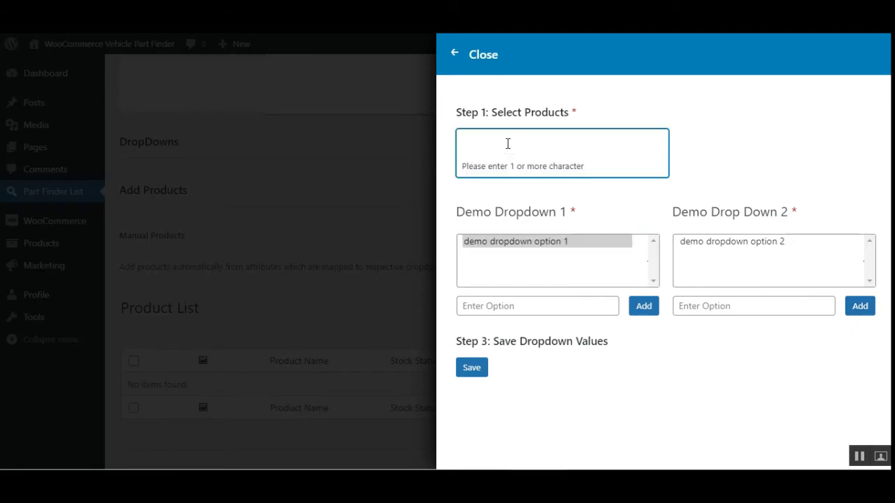
pyautogui.write('re')
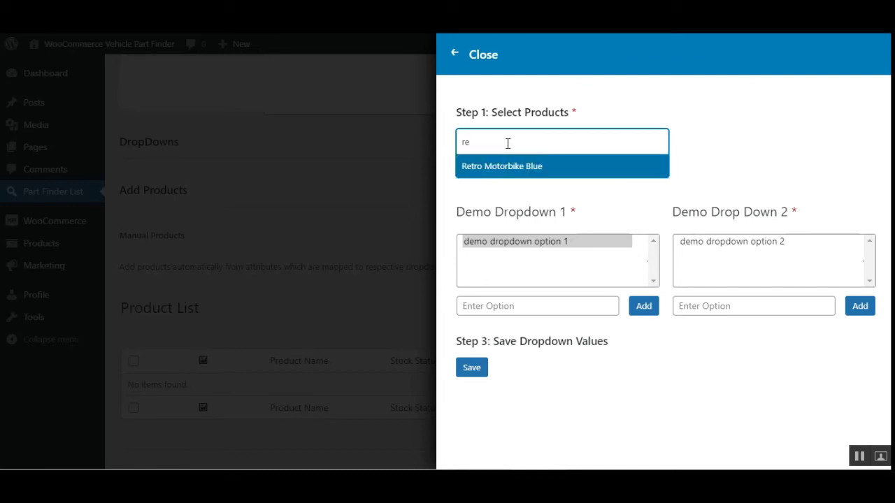
pyautogui.click(529, 168)
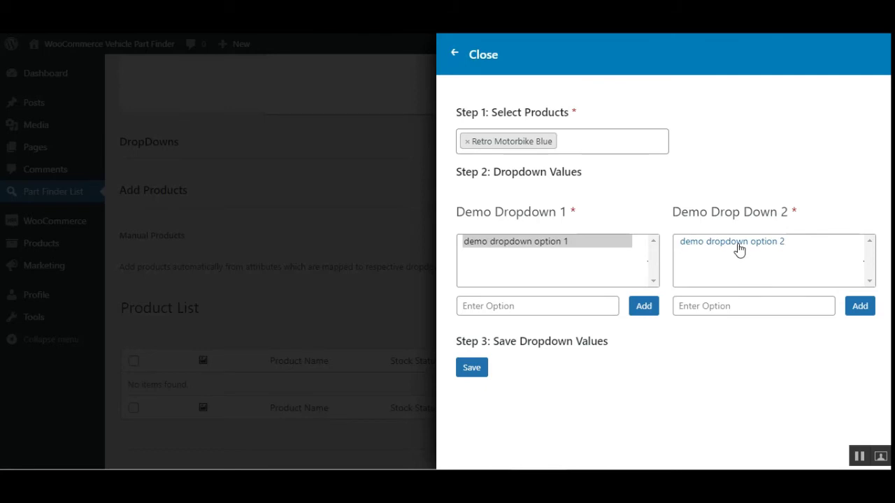
pyautogui.click(536, 302)
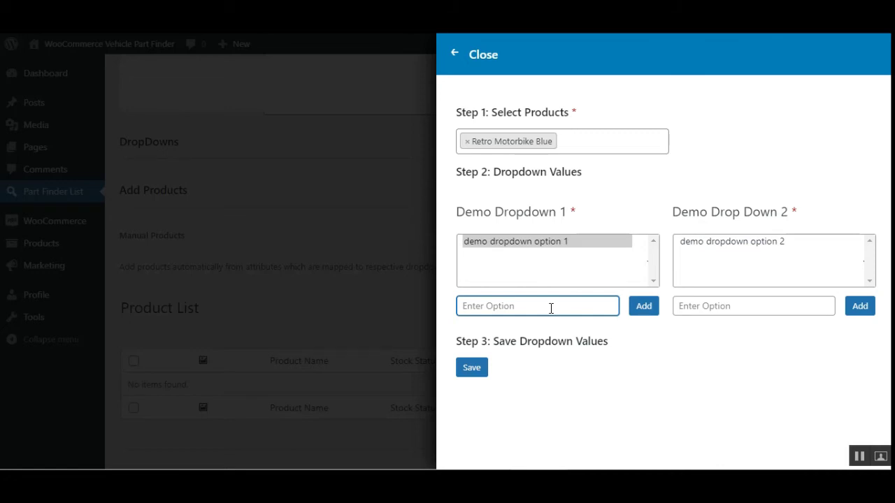
pyautogui.write('test 2')
pyautogui.tripleClick(506, 302)
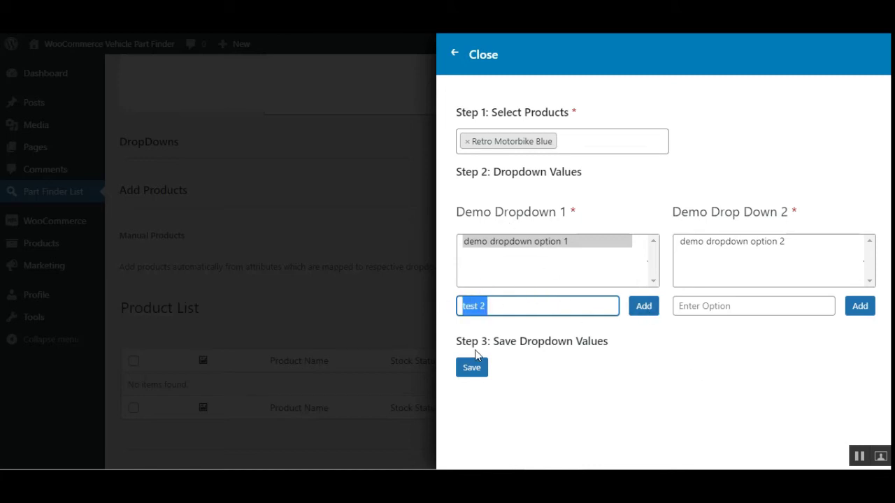
pyautogui.press('BackSpace')
# Select demo dropdown option 2 for Demo Drop Down 2 and save the product's dropdown values
pyautogui.click(484, 369)
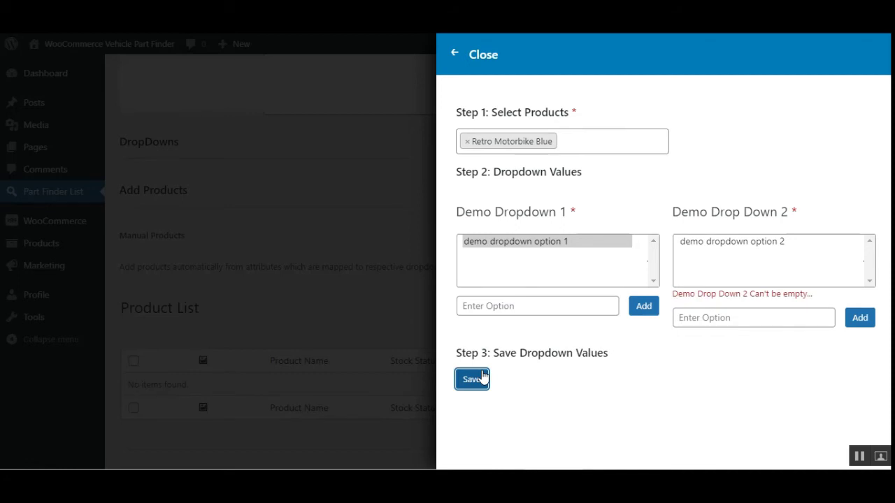
pyautogui.click(773, 245)
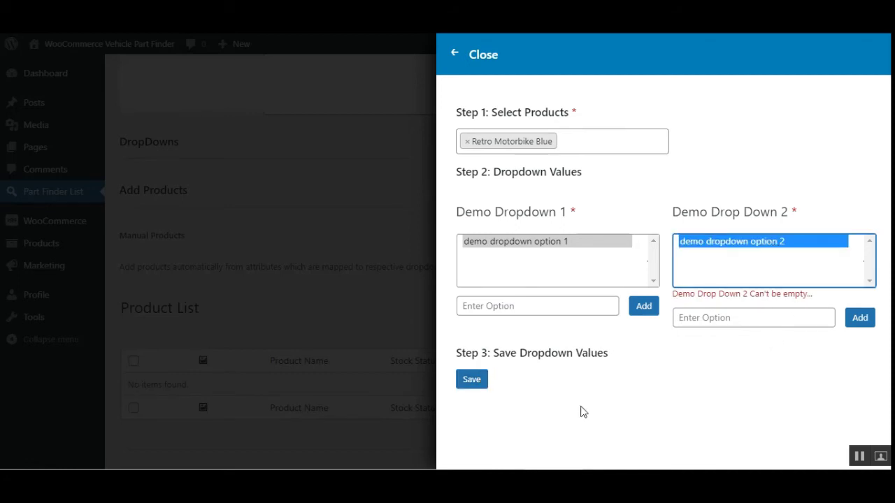
pyautogui.click(472, 381)
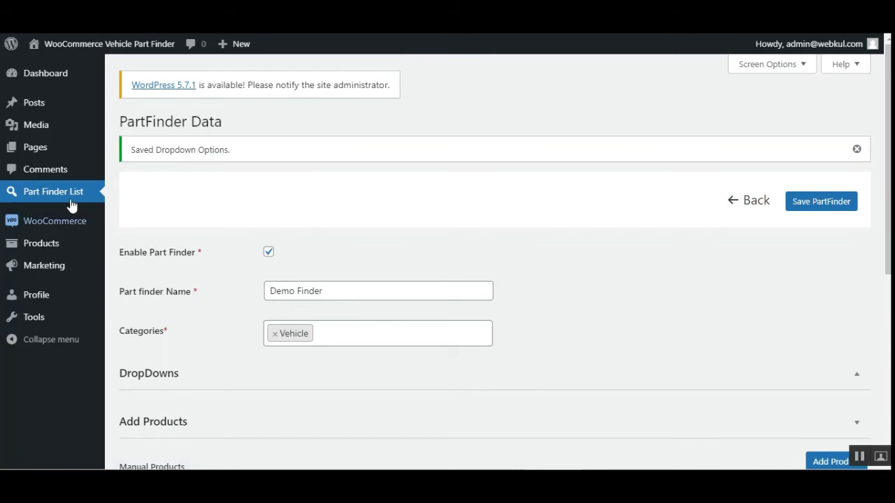
# Check the dropdown items assigned to Retro Motorbike Blue in the Demo Finder's product list
pyautogui.scroll(-2, 878, 314)
pyautogui.scroll(-3, 495, 286)
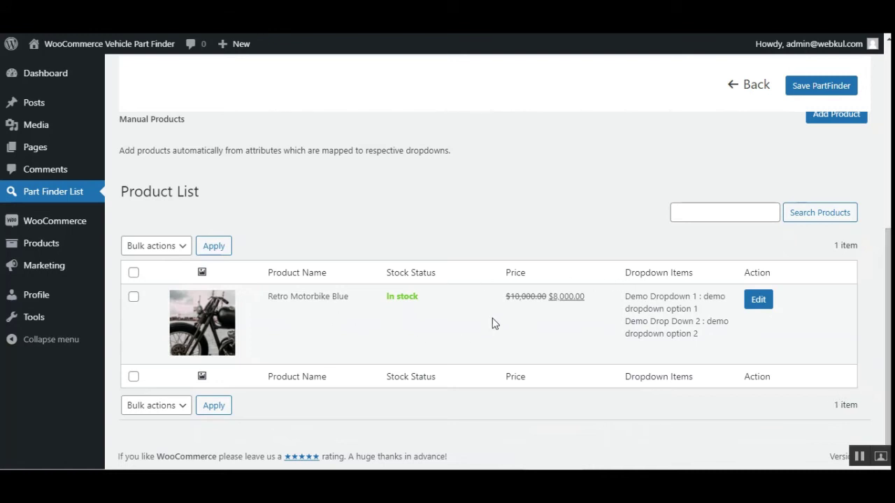
pyautogui.moveTo(640, 273); pyautogui.dragTo(714, 308)
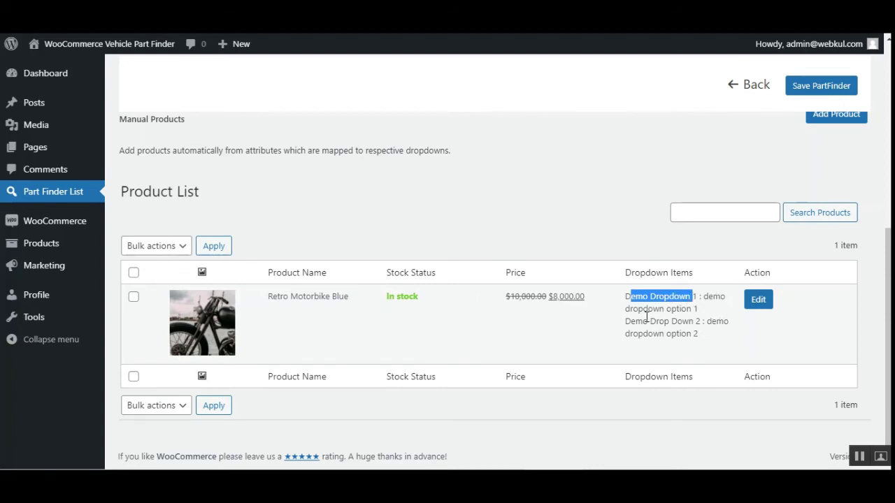
pyautogui.moveTo(639, 316); pyautogui.dragTo(691, 321)
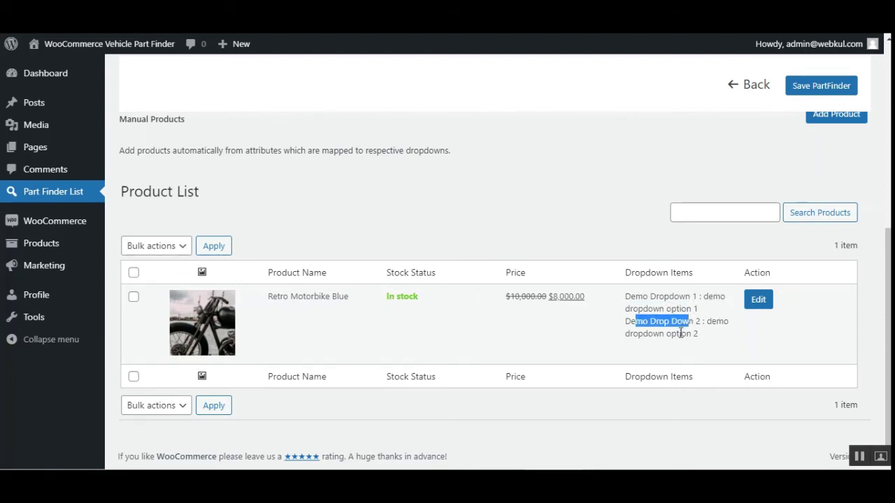
# Open Retro Motorbike Blue's dropdown assignment from the Demo Finder's product list and close it without making changes
pyautogui.click(675, 333)
pyautogui.moveTo(633, 334); pyautogui.dragTo(687, 334)
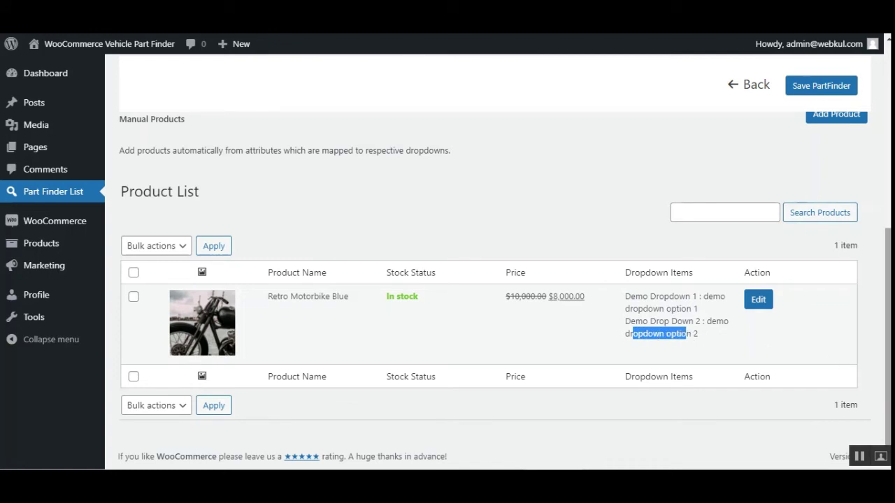
pyautogui.click(756, 301)
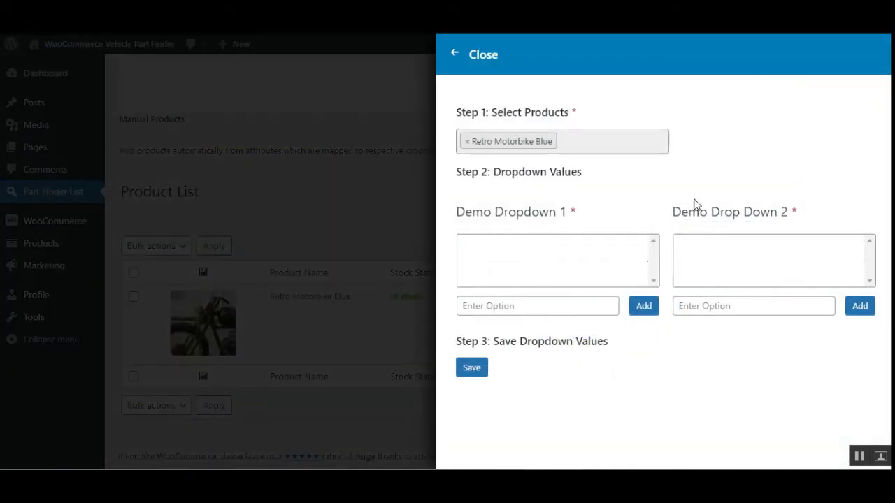
pyautogui.click(411, 358)
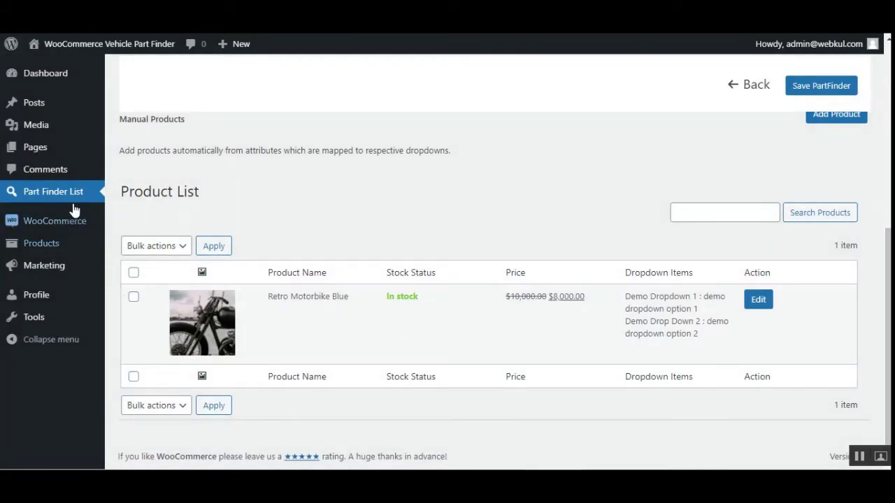
# Return to the Part Finder List and check the Demo Finder's name and number of dropdowns
pyautogui.click(60, 191)
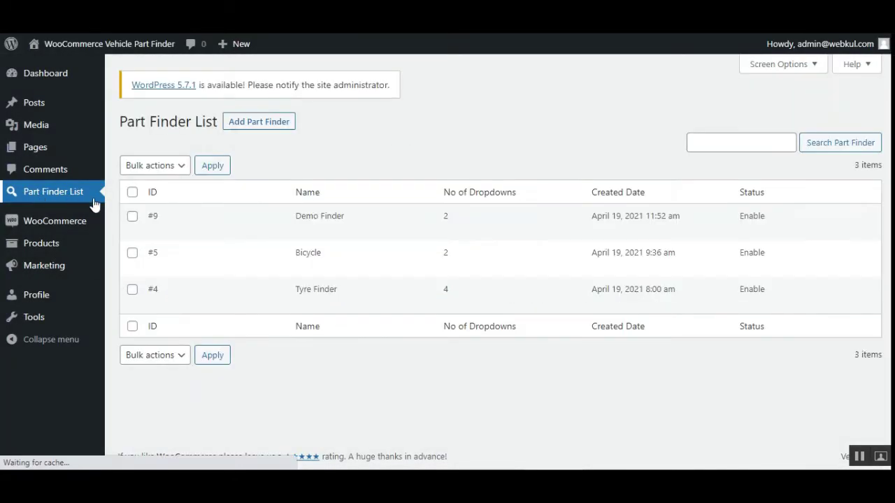
pyautogui.moveTo(301, 225); pyautogui.dragTo(341, 220)
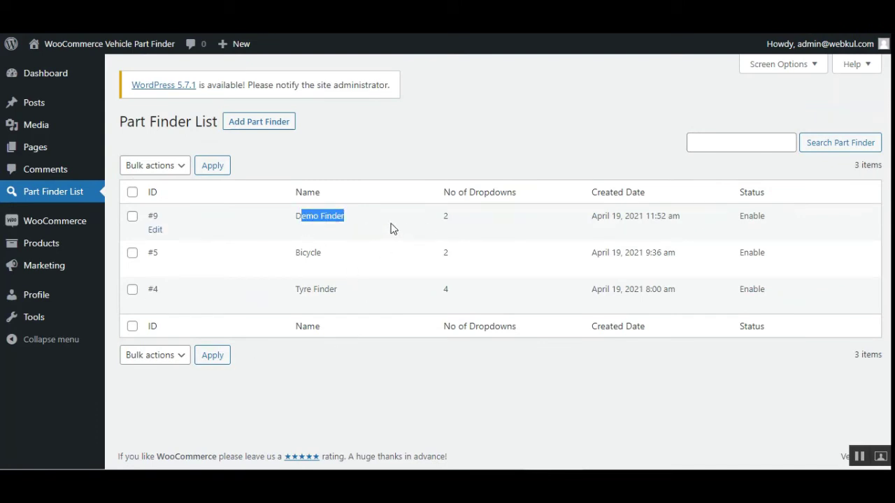
pyautogui.doubleClick(444, 218)
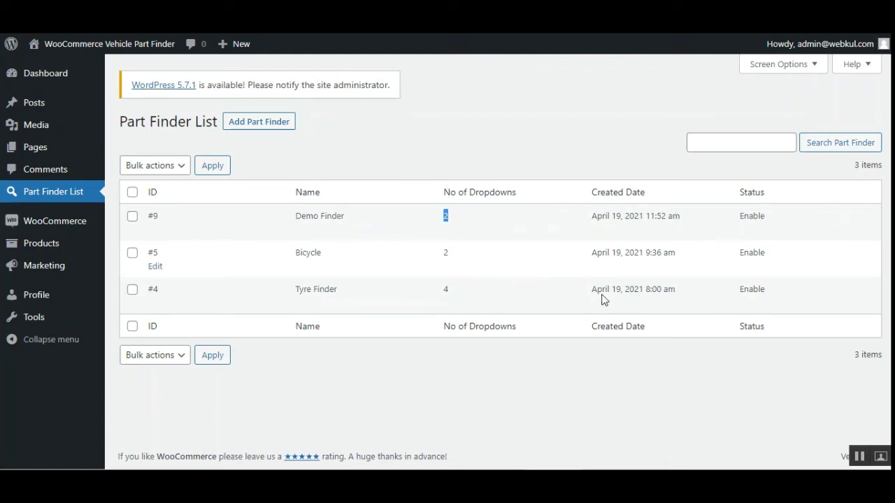
# Open the Tyre Finder for editing and view its general settings
pyautogui.moveTo(302, 289); pyautogui.dragTo(337, 303)
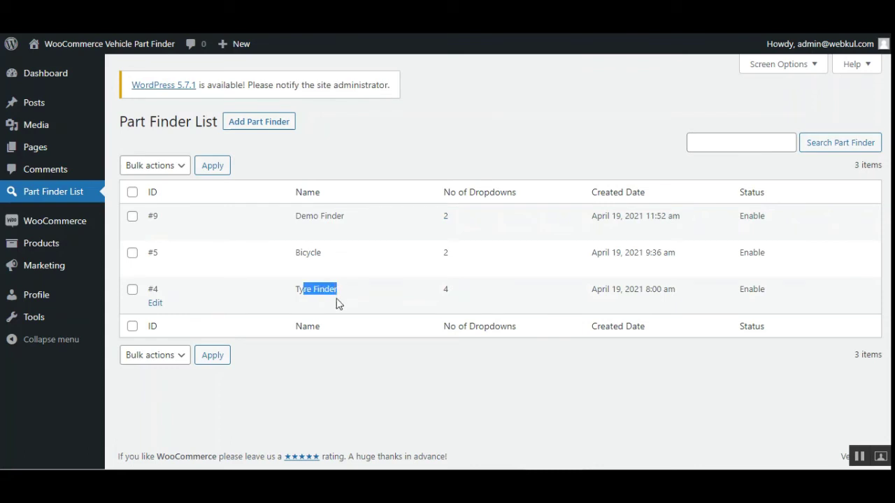
pyautogui.click(155, 304)
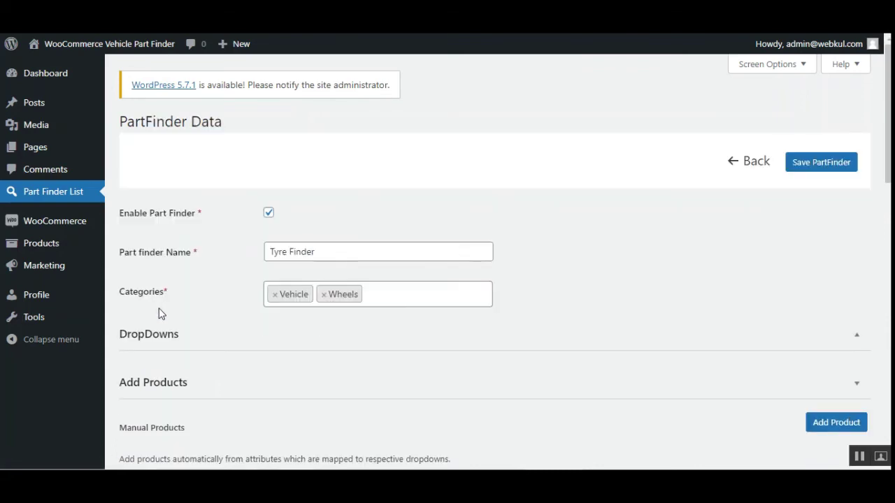
pyautogui.moveTo(140, 128); pyautogui.dragTo(420, 182)
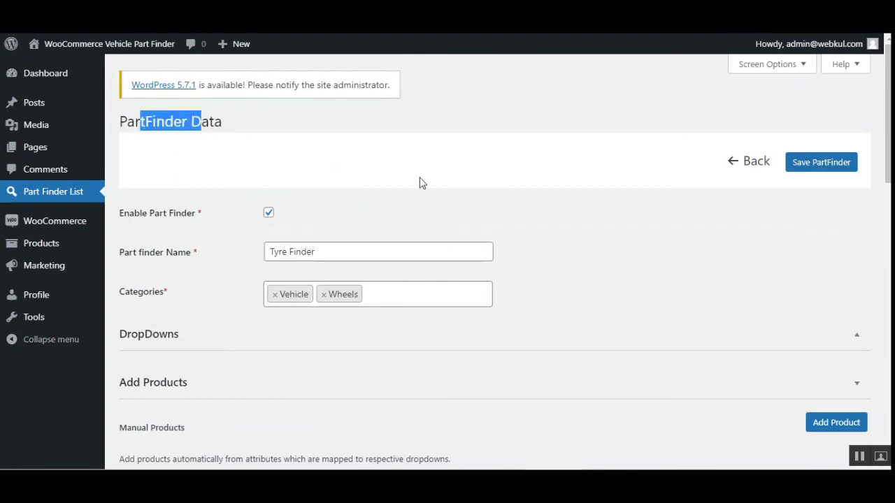
pyautogui.scroll(-2, 419, 181)
pyautogui.scroll(1, 420, 182)
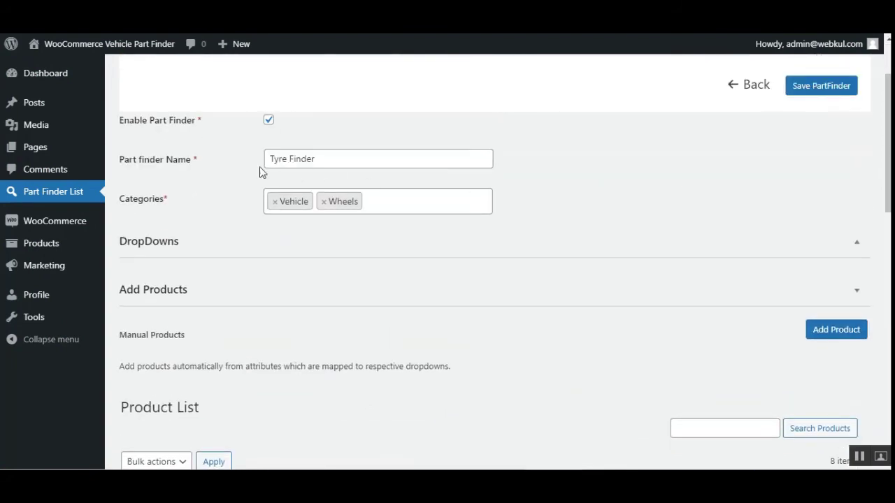
# Compare the Tyre Finder's part finder name with the finder heading on the storefront's Shop page
pyautogui.click(322, 160)
pyautogui.moveTo(322, 160); pyautogui.dragTo(271, 159)
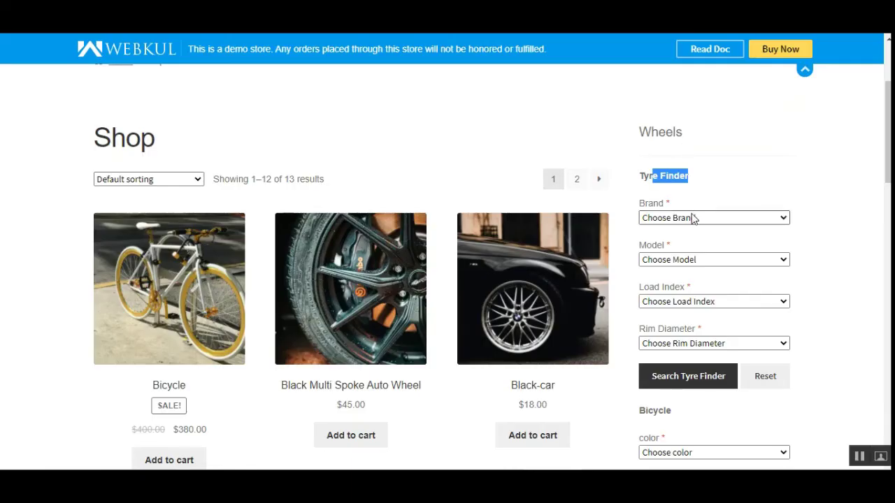
pyautogui.moveTo(719, 186); pyautogui.dragTo(638, 176)
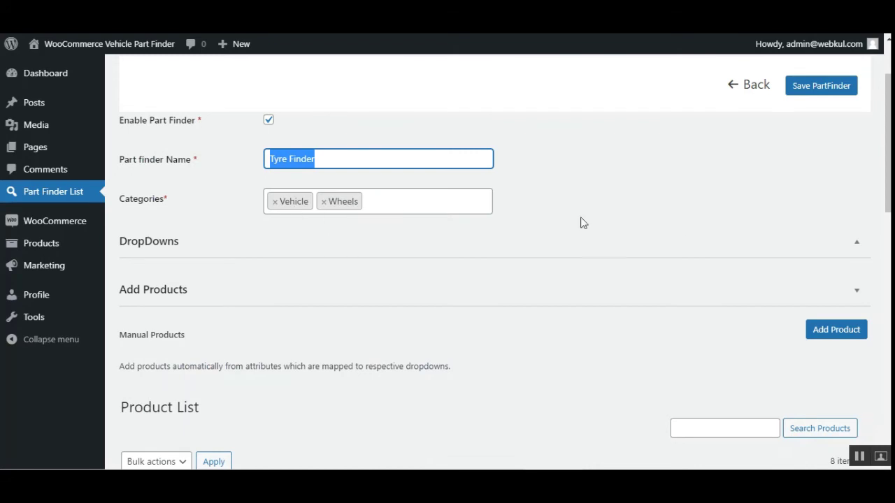
# Expand the Tyre Finder's dropdown section and show the settings of Brand, Model, Load Index and Rim Diameter
pyautogui.scroll(-1, 240, 219)
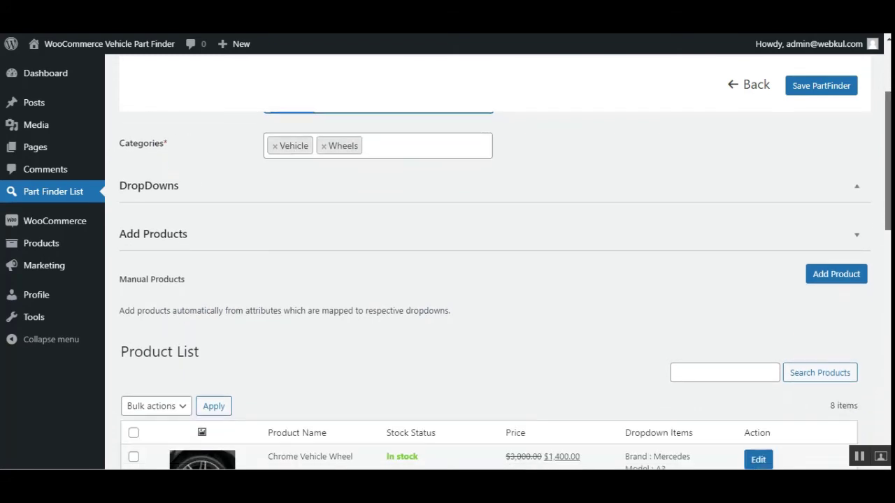
pyautogui.click(161, 192)
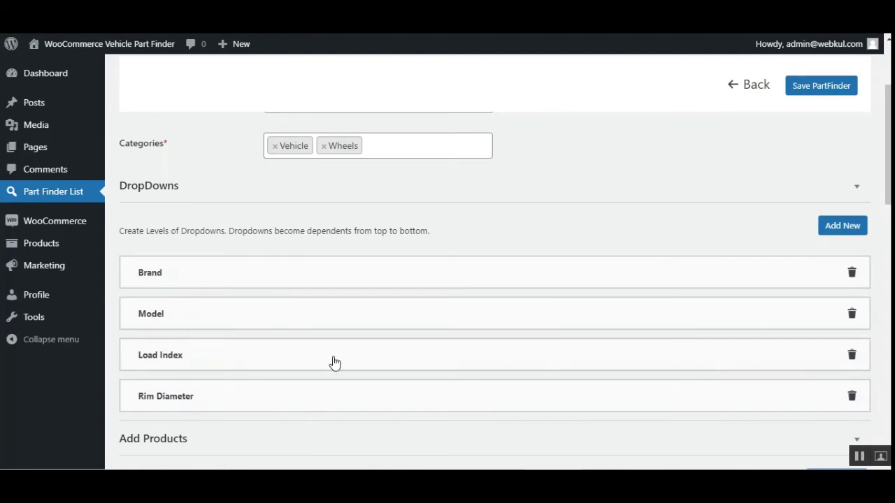
pyautogui.scroll(-1, 195, 264)
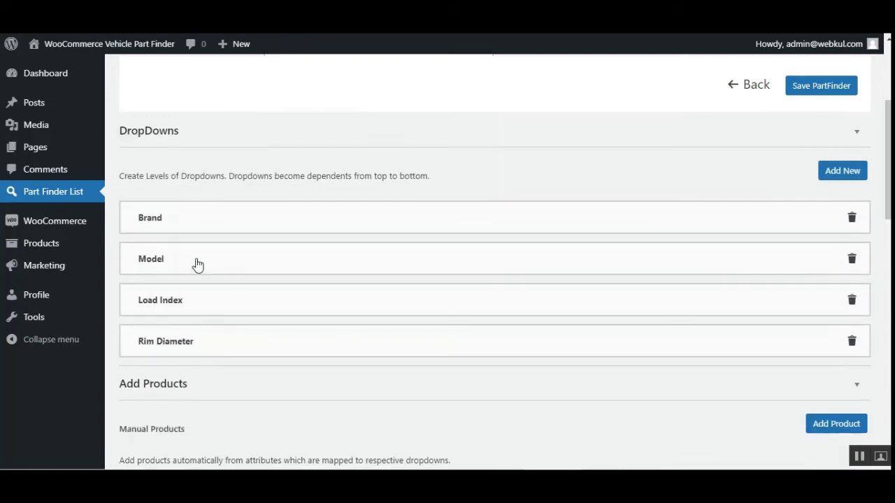
pyautogui.click(153, 218)
pyautogui.click(160, 314)
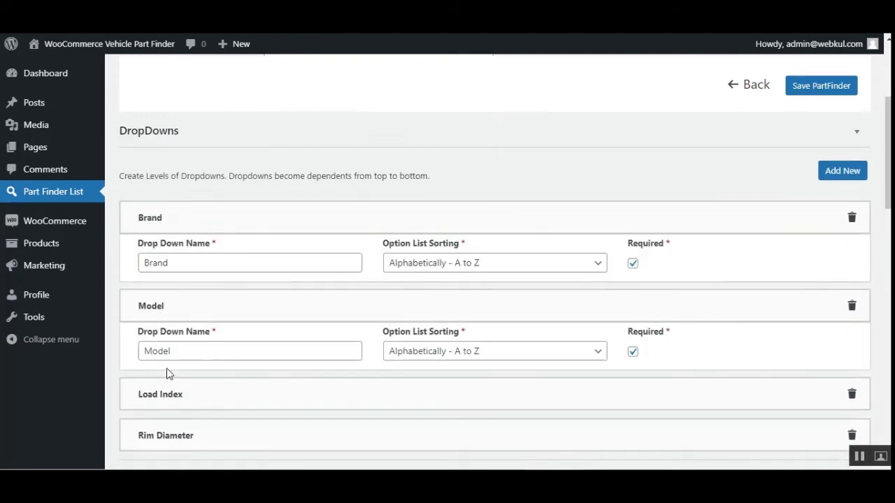
pyautogui.click(166, 394)
pyautogui.scroll(-6, 175, 389)
pyautogui.click(160, 223)
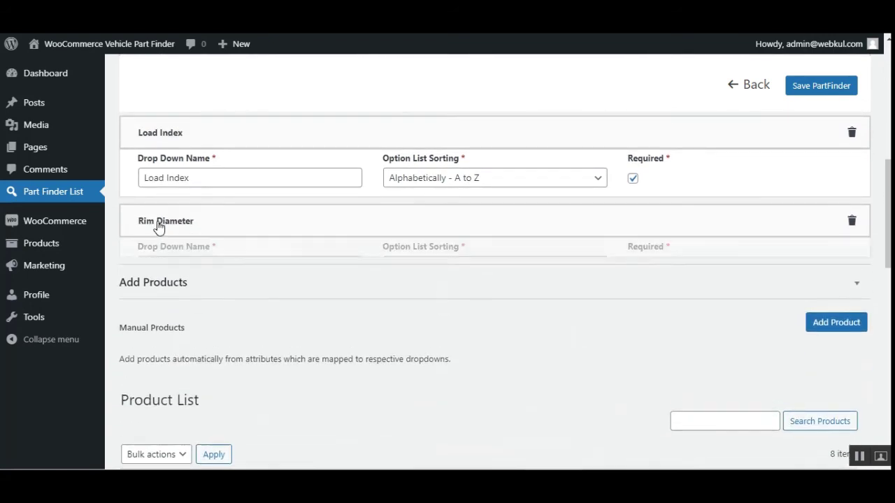
pyautogui.scroll(-3, 252, 304)
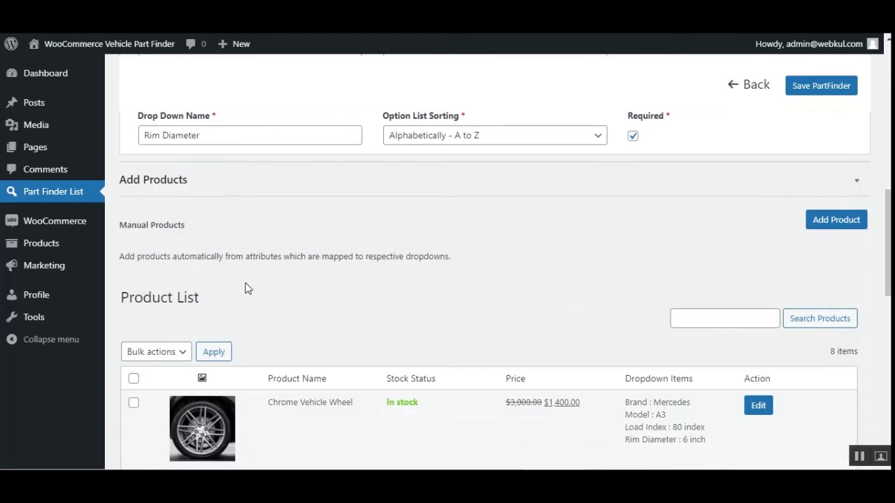
# Read the note on adding products automatically from attributes and review the dropdown items in the Tyre Finder's product list
pyautogui.scroll(-2, 165, 190)
pyautogui.scroll(1, 167, 184)
pyautogui.moveTo(251, 257); pyautogui.dragTo(465, 279)
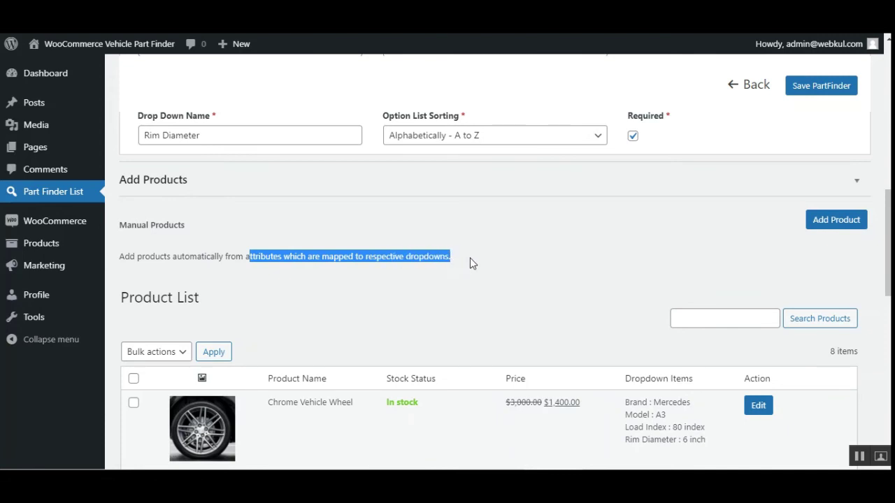
pyautogui.click(469, 260)
pyautogui.scroll(-2, 469, 260)
pyautogui.scroll(1, 470, 260)
pyautogui.scroll(-2, 646, 197)
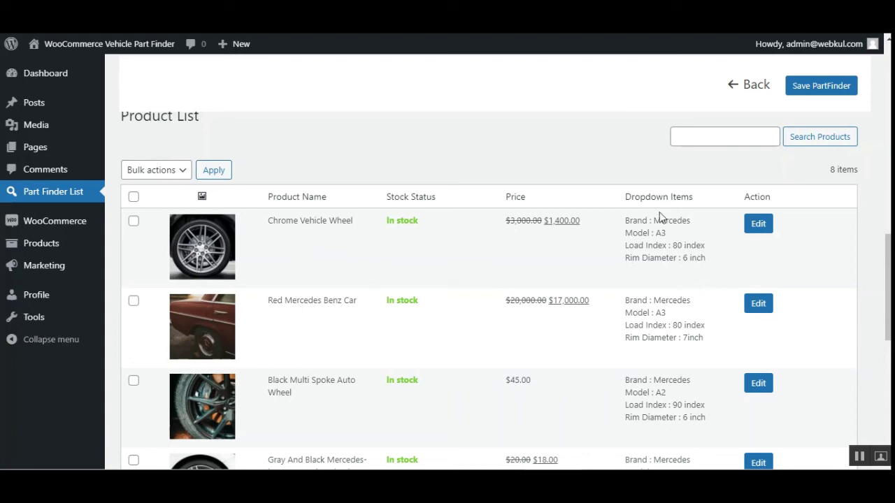
pyautogui.scroll(3, 819, 239)
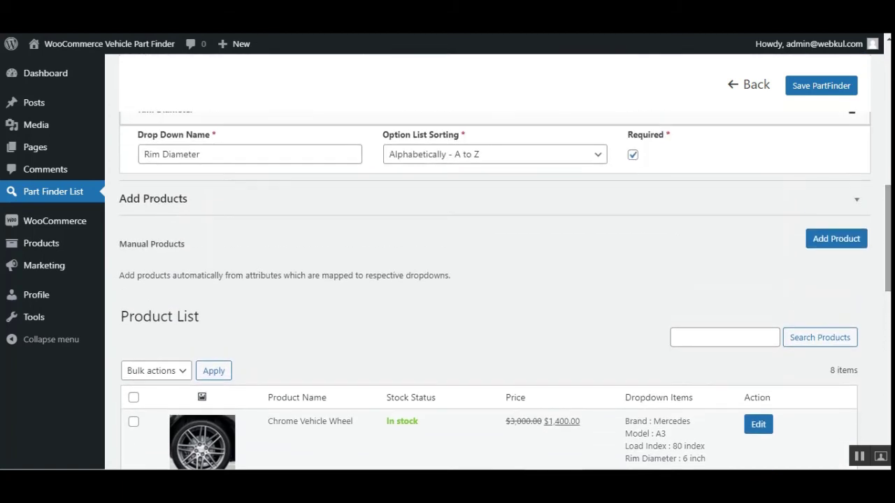
# Open the form for adding a product to the Tyre Finder, examine its product field and dropdown values, and close it
pyautogui.click(831, 246)
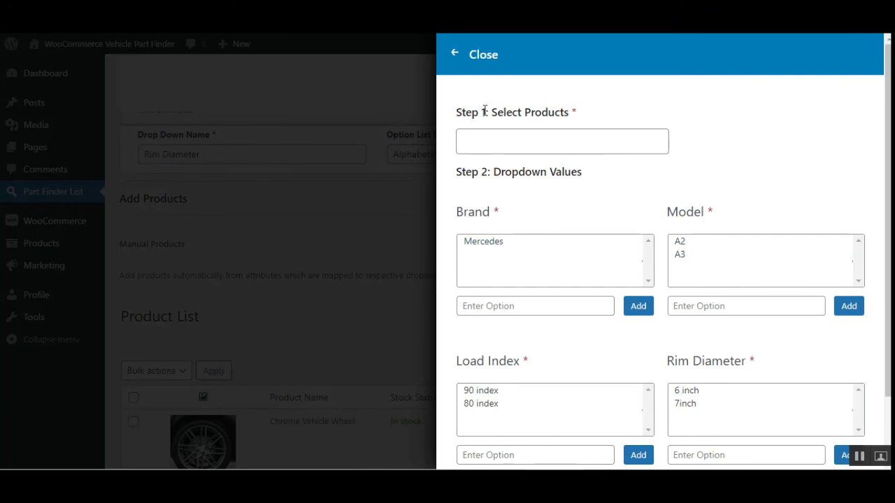
pyautogui.scroll(-2, 872, 277)
pyautogui.scroll(2, 872, 278)
pyautogui.scroll(-2, 873, 277)
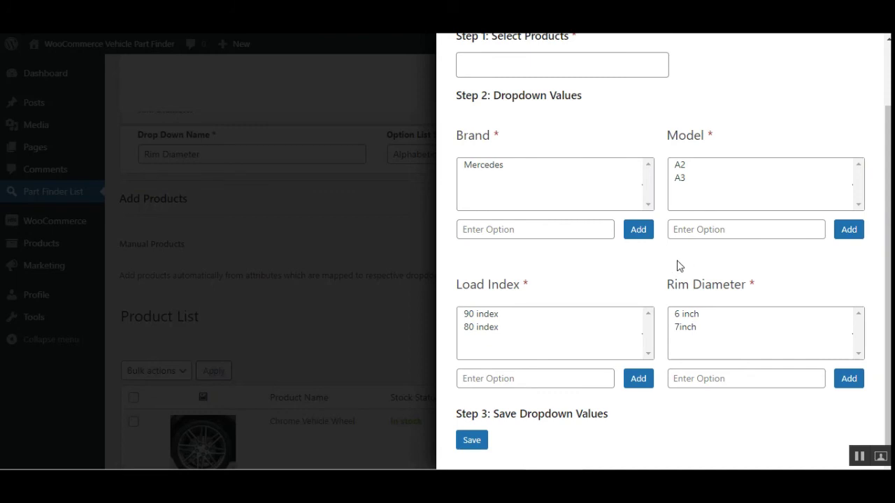
pyautogui.click(494, 62)
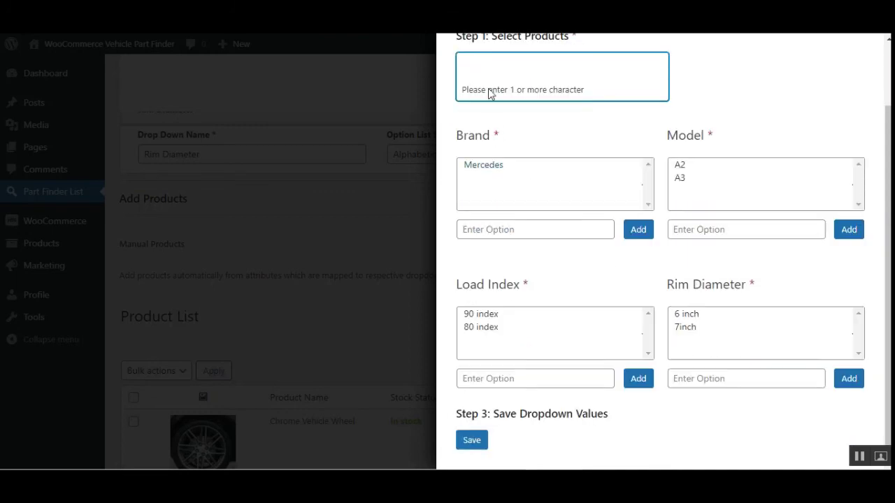
pyautogui.scroll(2, 725, 200)
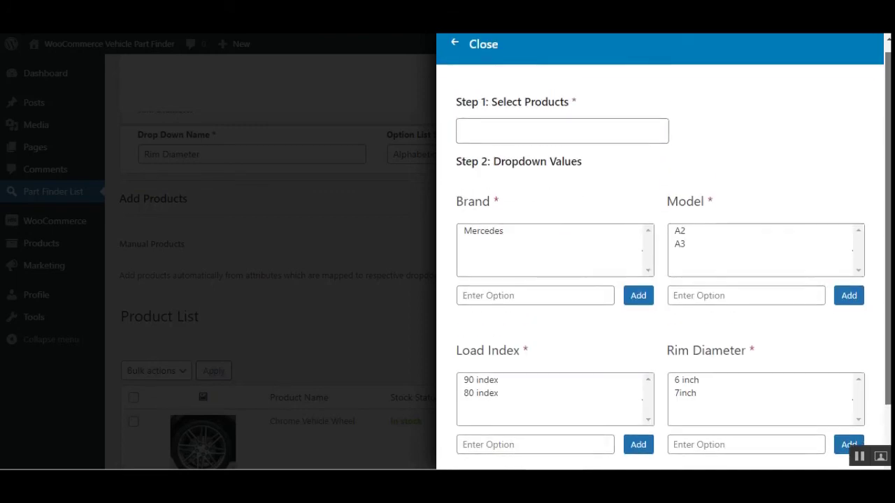
pyautogui.click(515, 145)
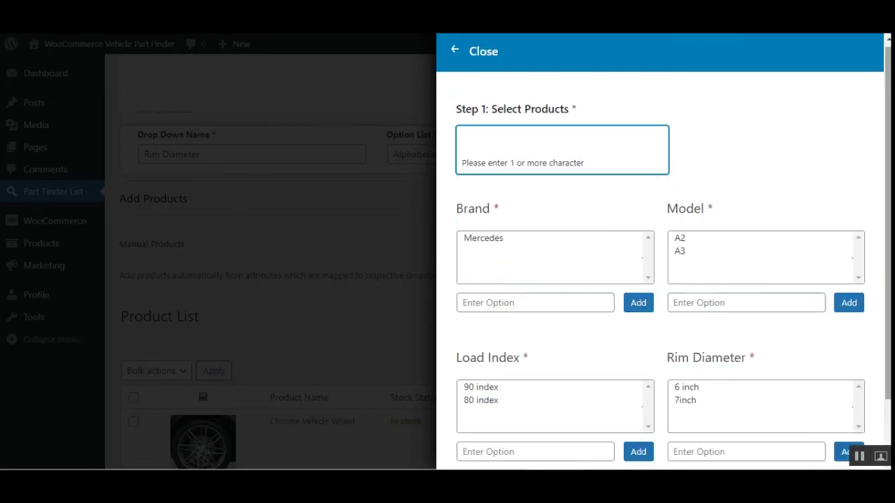
pyautogui.scroll(-2, 623, 369)
pyautogui.click(351, 224)
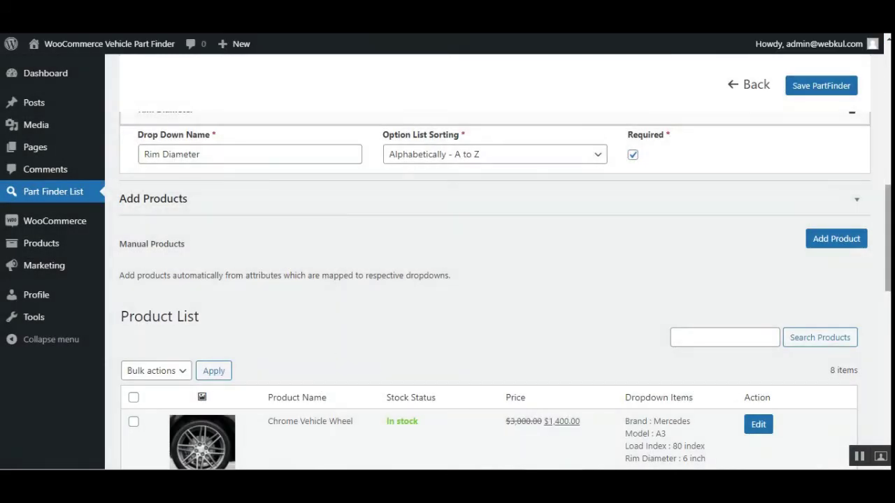
# Look through the Tyre Finder's assigned products and its dropdown settings
pyautogui.scroll(-6, 401, 152)
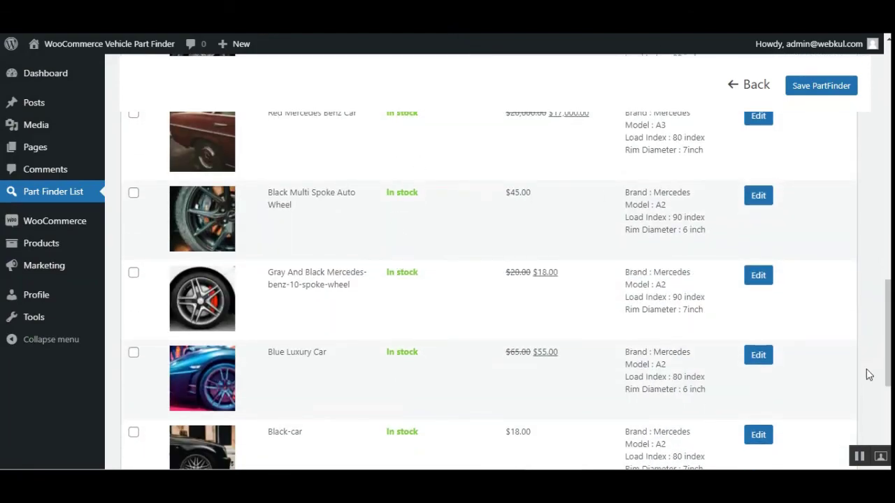
pyautogui.scroll(3, 869, 376)
pyautogui.scroll(-6, 869, 376)
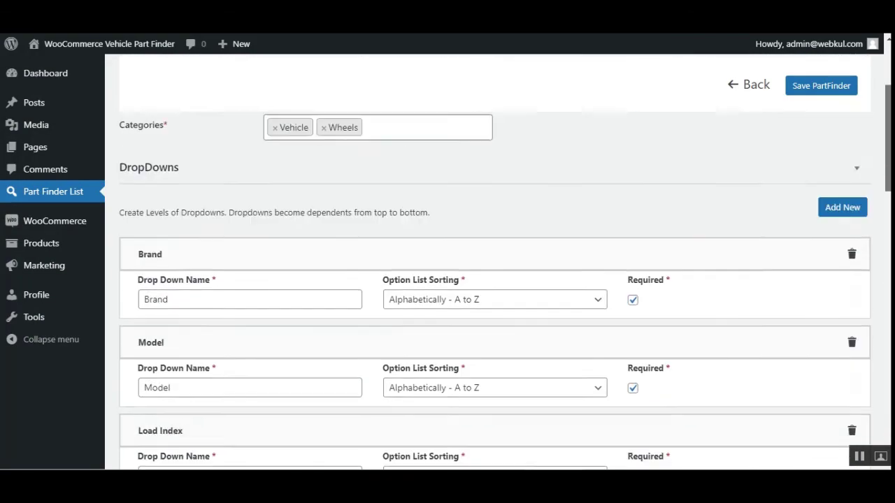
pyautogui.scroll(3, 775, 122)
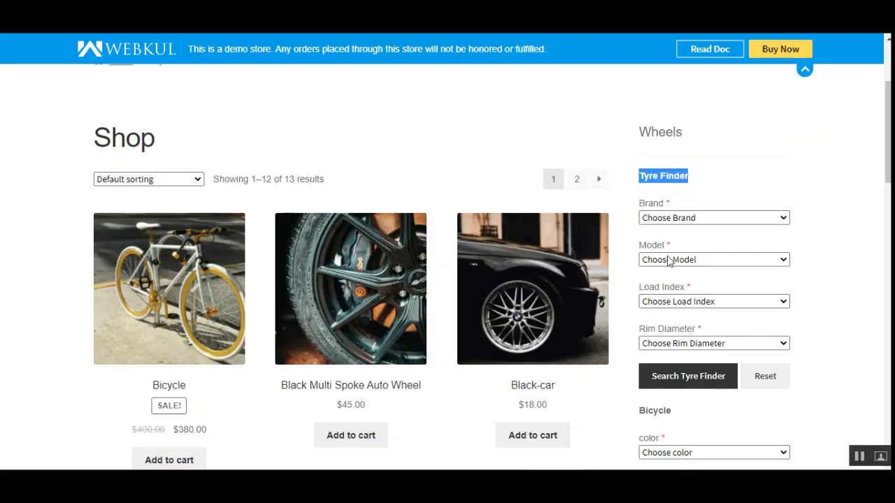
# Search the storefront's Tyre Finder for brand Mercedes, model A2, load index 80 index and rim diameter 6 inch
pyautogui.click(695, 219)
pyautogui.click(688, 244)
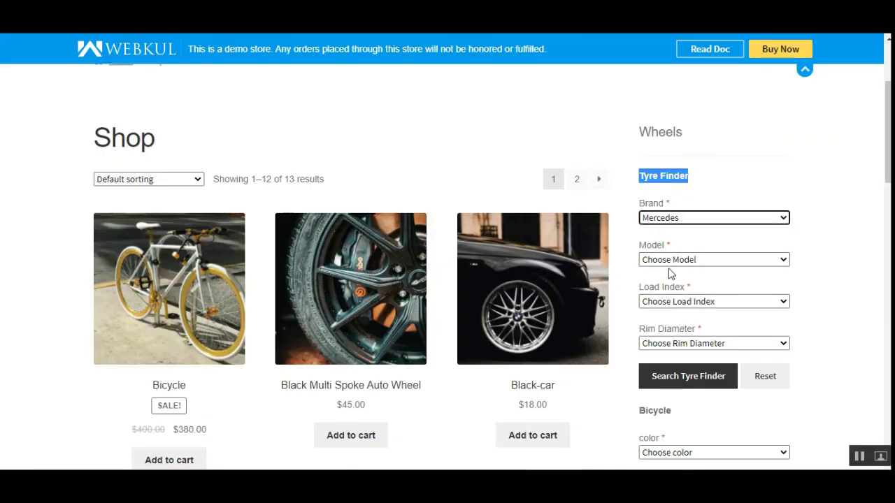
pyautogui.click(670, 260)
pyautogui.click(666, 286)
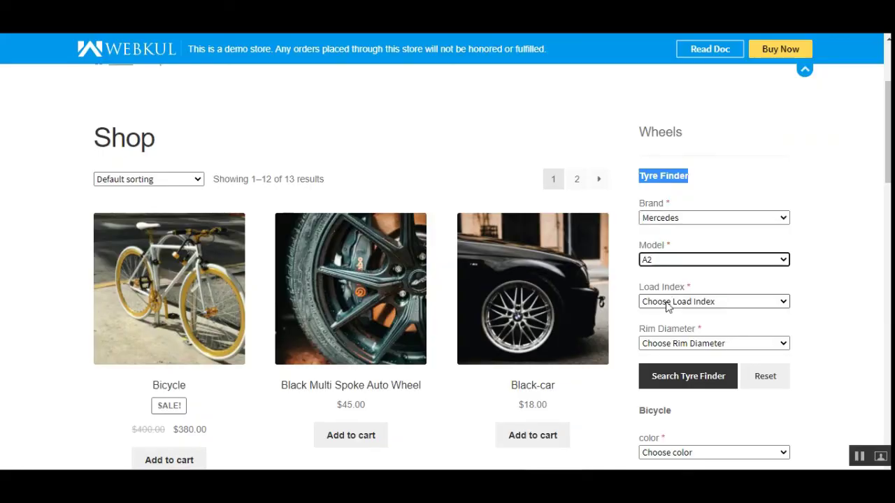
pyautogui.click(669, 301)
pyautogui.click(664, 329)
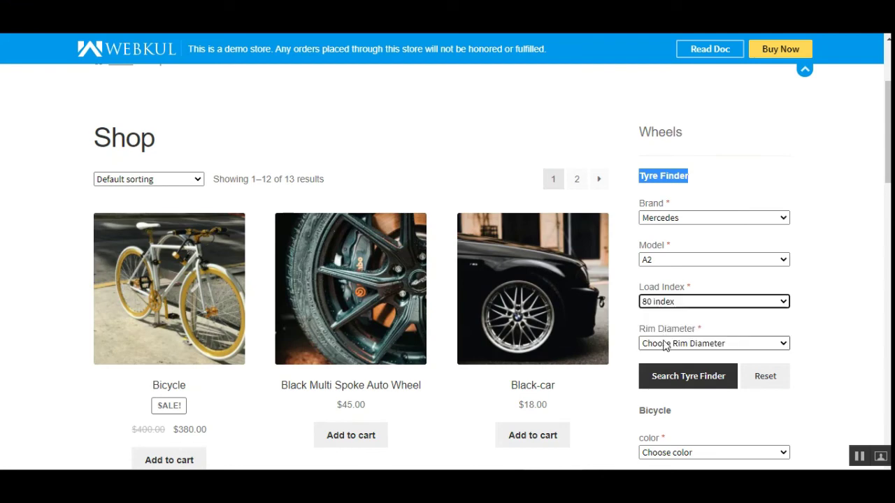
pyautogui.click(667, 343)
pyautogui.click(666, 368)
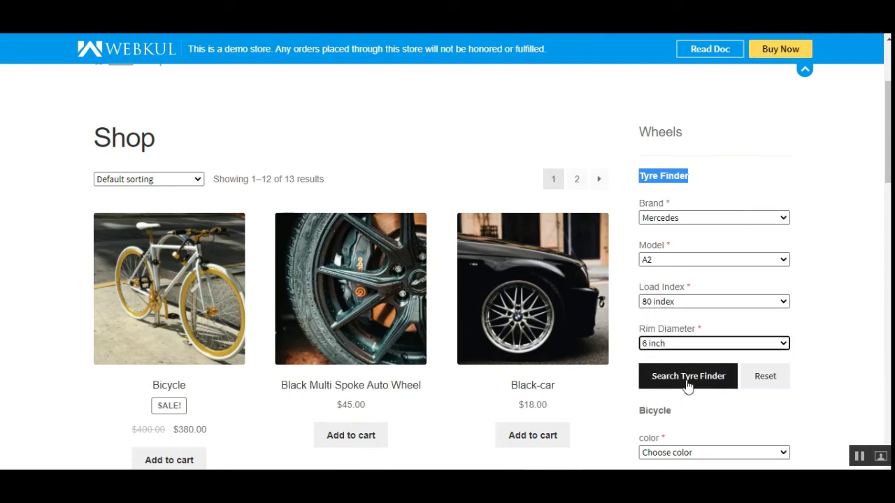
pyautogui.click(687, 383)
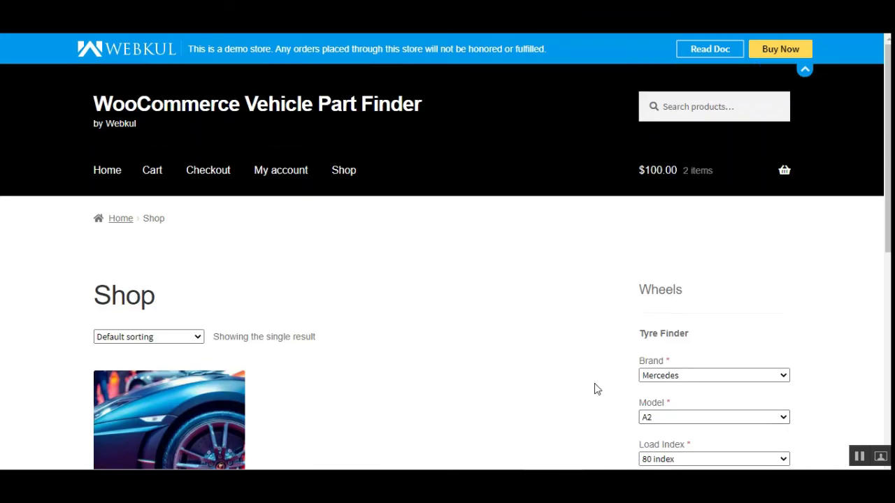
# Review the product listing returned by the Tyre Finder search and the finder forms beside it
pyautogui.moveTo(887, 123); pyautogui.dragTo(877, 244)
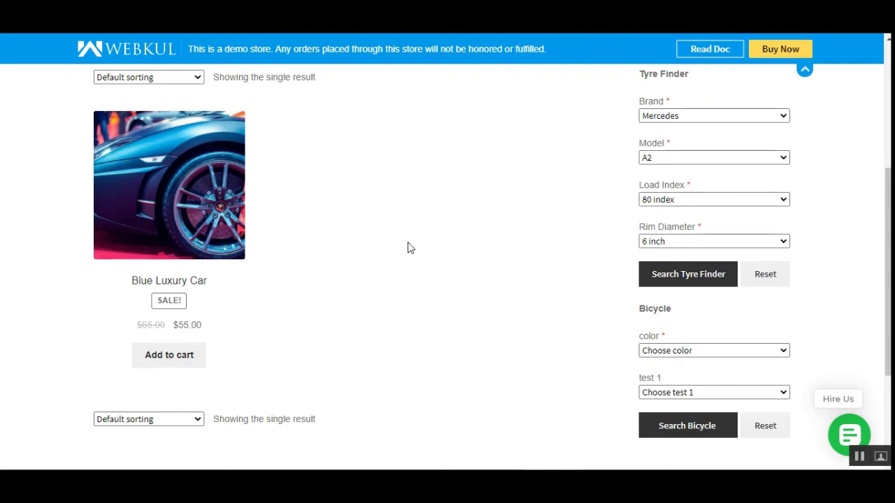
pyautogui.scroll(4, 409, 248)
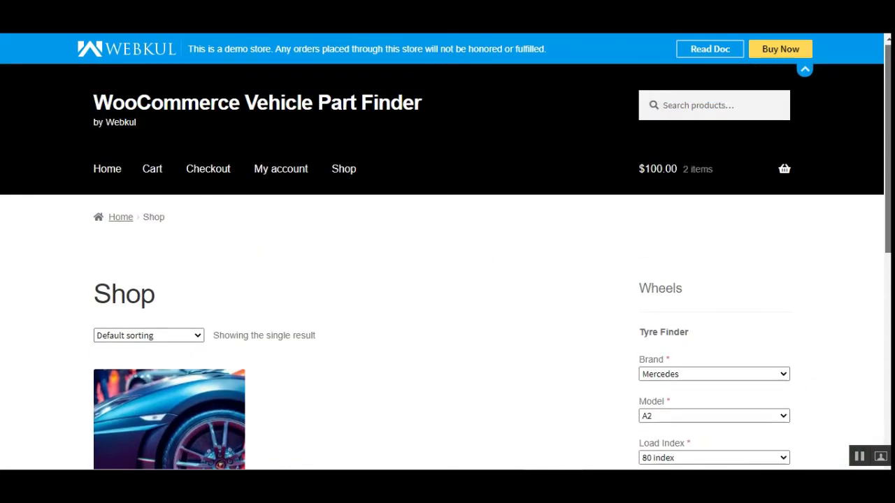
pyautogui.scroll(-2, 409, 248)
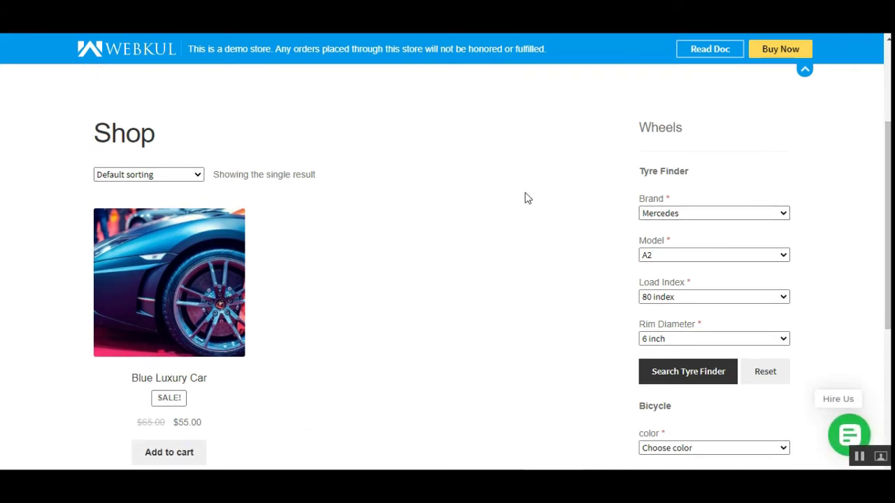
pyautogui.click(152, 453)
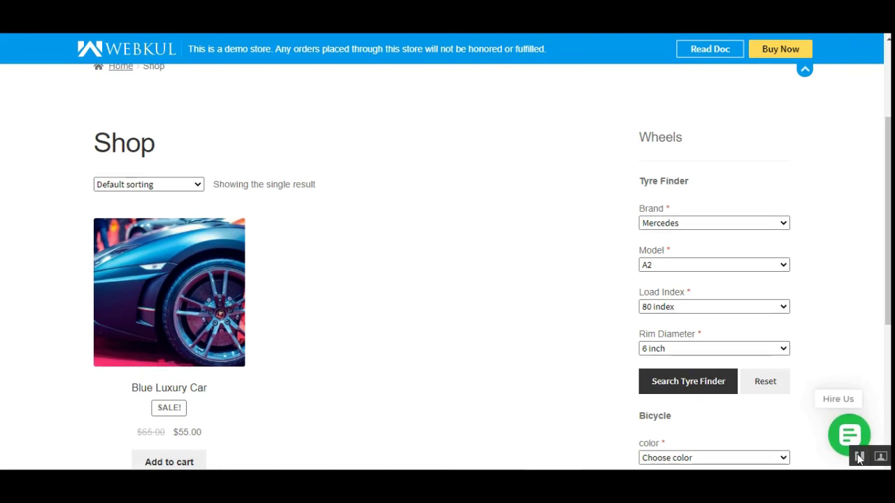
# Return to the unfiltered shop catalogue and browse its product listing alongside the Tyre Finder and Bicycle finder forms
pyautogui.scroll(-1, 447, 257)
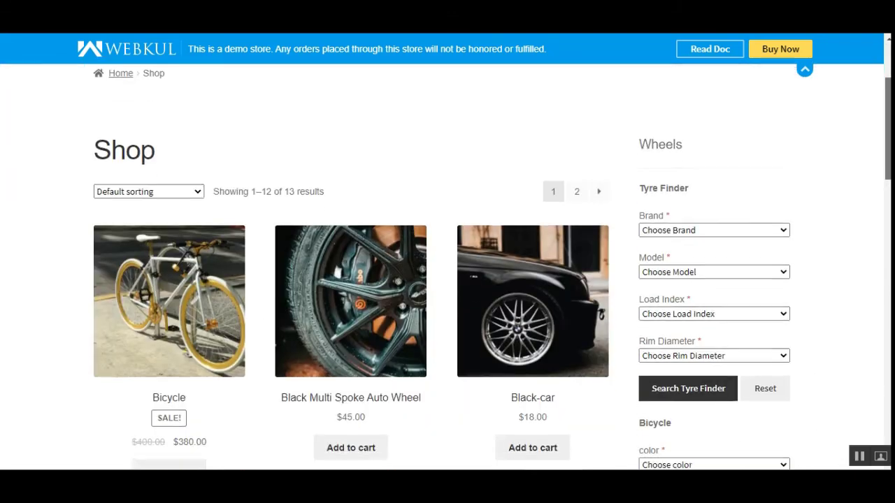
pyautogui.scroll(-9, 447, 266)
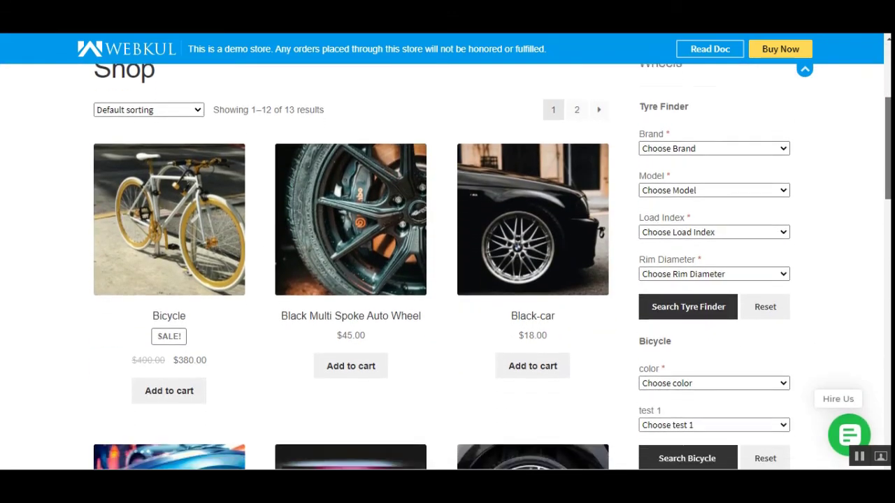
pyautogui.scroll(-1, 448, 265)
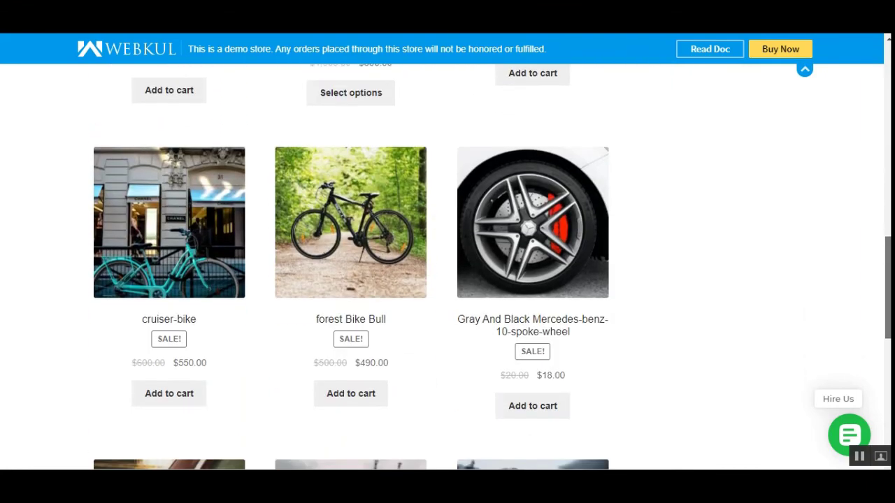
pyautogui.scroll(-6, 447, 266)
pyautogui.moveTo(888, 392); pyautogui.dragTo(889, 156)
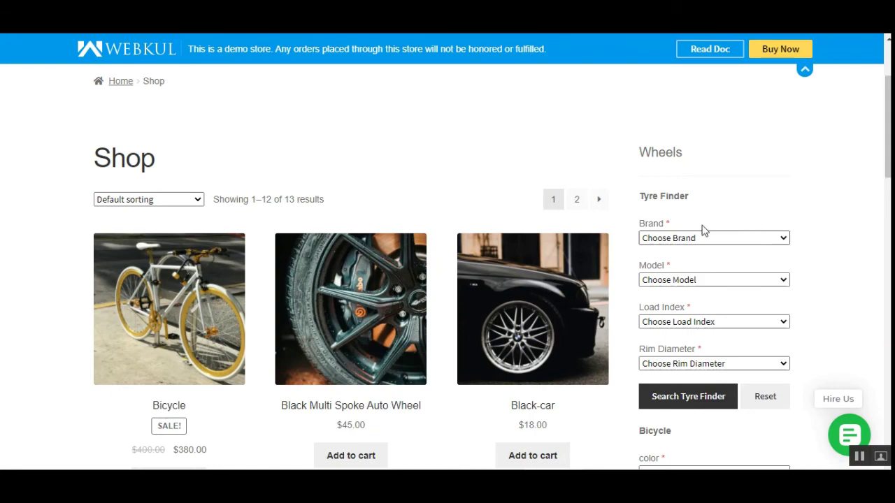
pyautogui.scroll(-3, 703, 230)
pyautogui.scroll(-2, 489, 265)
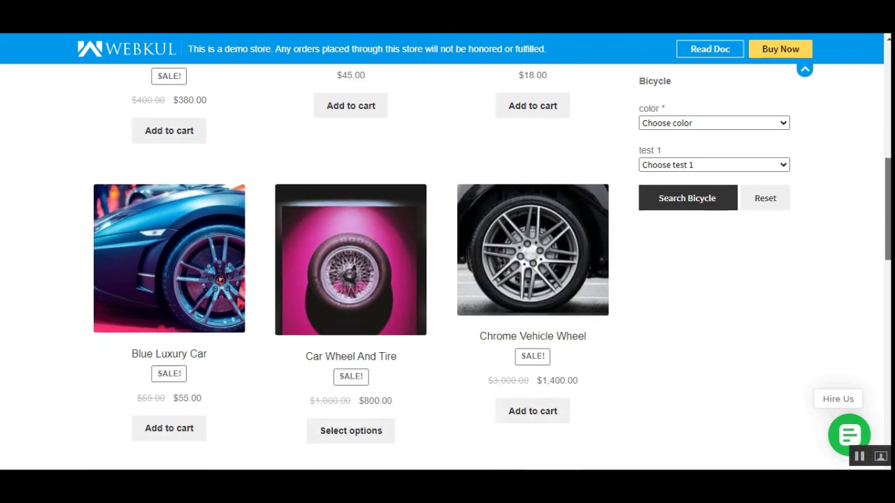
pyautogui.scroll(6, 489, 265)
pyautogui.scroll(-1, 489, 265)
pyautogui.scroll(-2, 689, 245)
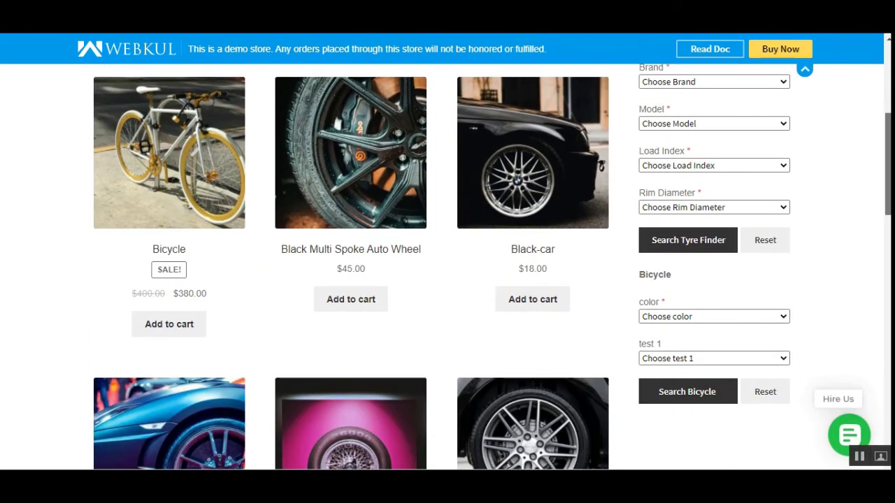
pyautogui.scroll(2, 689, 245)
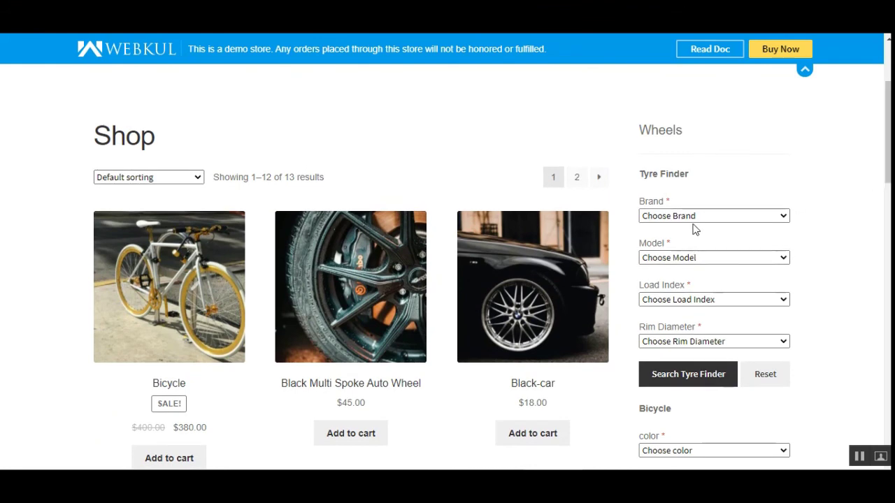
# Search the Tyre Finder for brand Mercedes, model A3, load index 80 index and rim diameter 6 inch, and view the listing
pyautogui.click(694, 218)
pyautogui.click(695, 242)
pyautogui.click(695, 258)
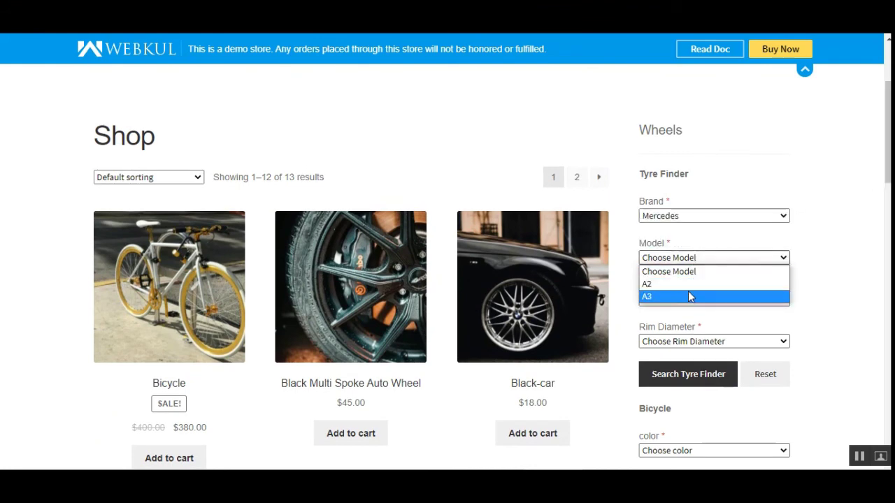
pyautogui.click(688, 292)
pyautogui.click(689, 299)
pyautogui.click(684, 325)
pyautogui.click(684, 342)
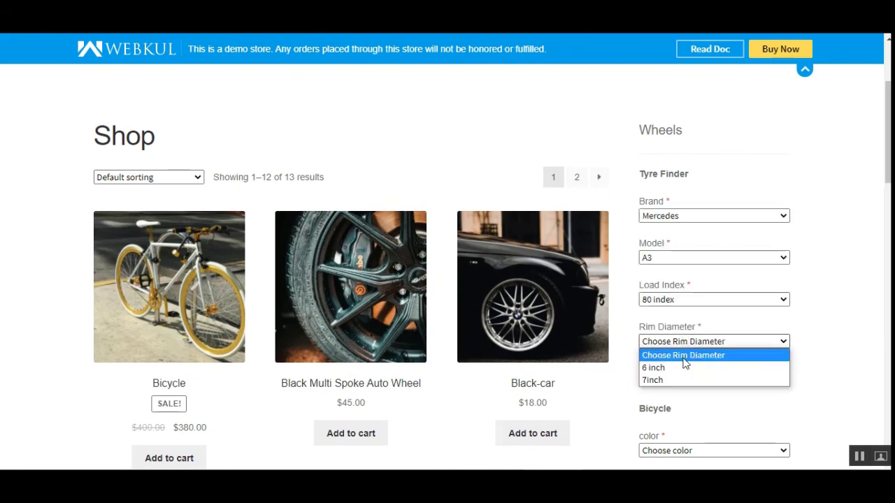
pyautogui.click(685, 378)
pyautogui.click(675, 390)
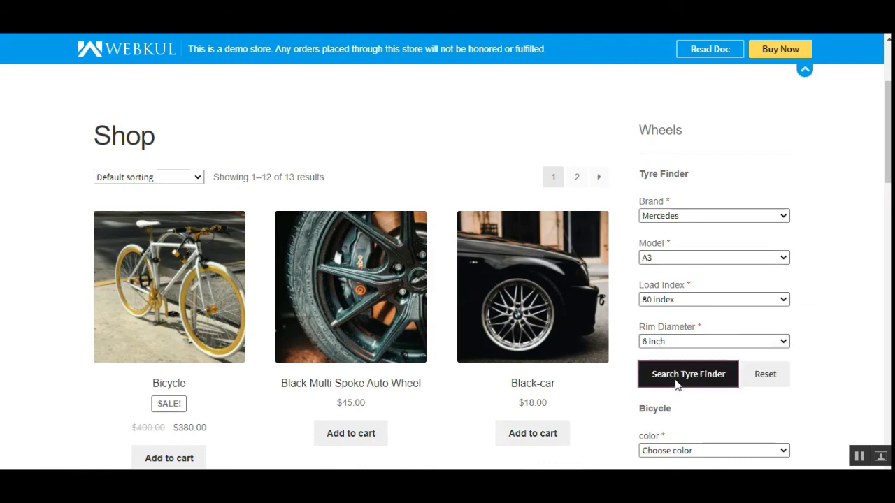
pyautogui.scroll(-4, 294, 290)
pyautogui.scroll(1, 238, 262)
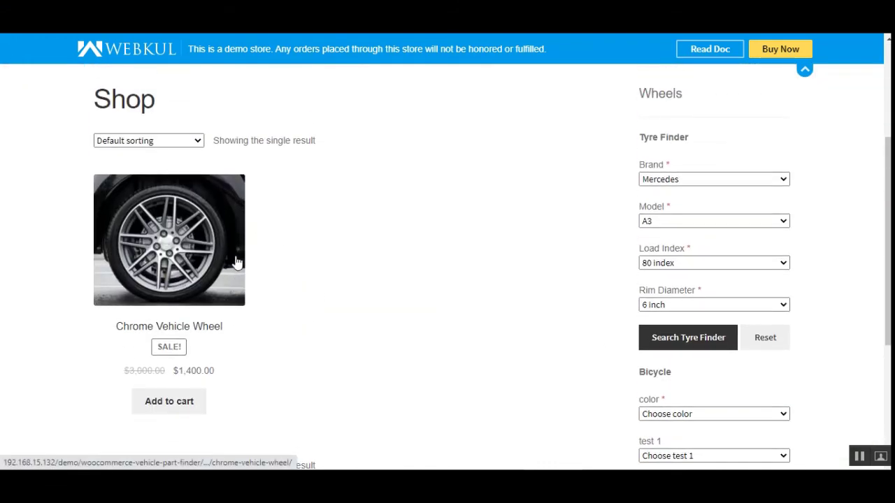
# Open the storefront's cart page and review the products in it
pyautogui.click(179, 399)
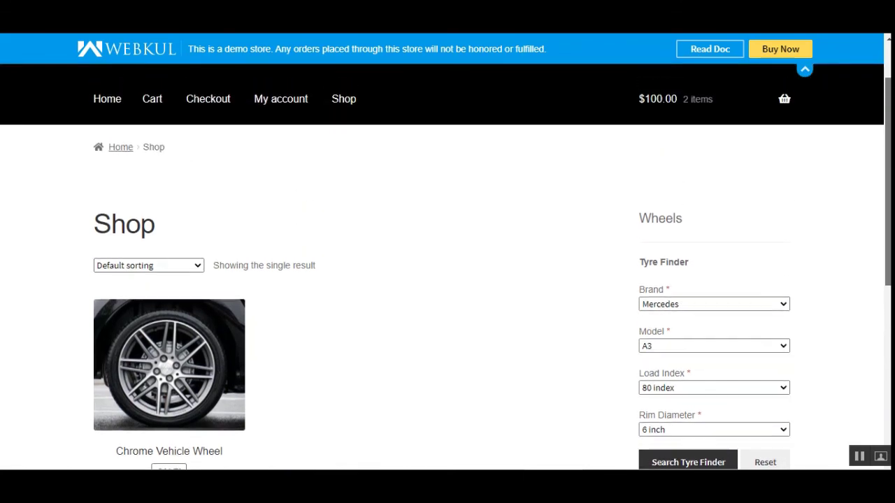
pyautogui.click(713, 296)
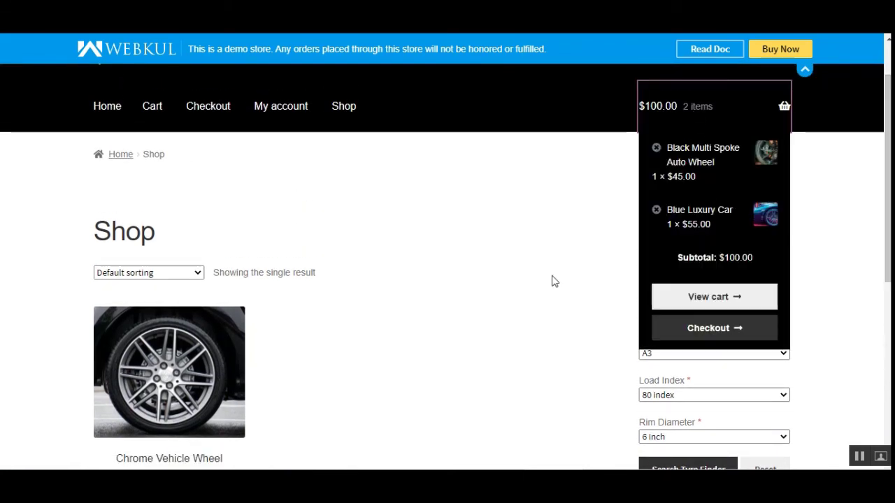
pyautogui.scroll(-2, 552, 280)
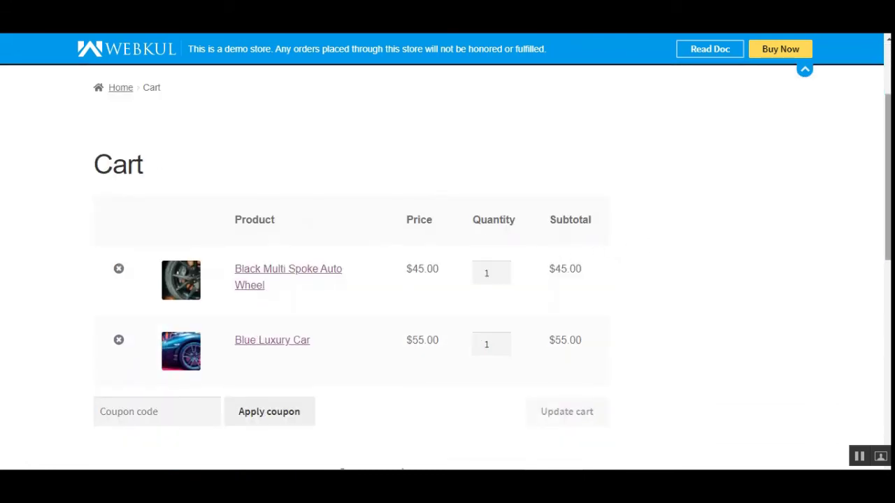
pyautogui.scroll(2, 271, 317)
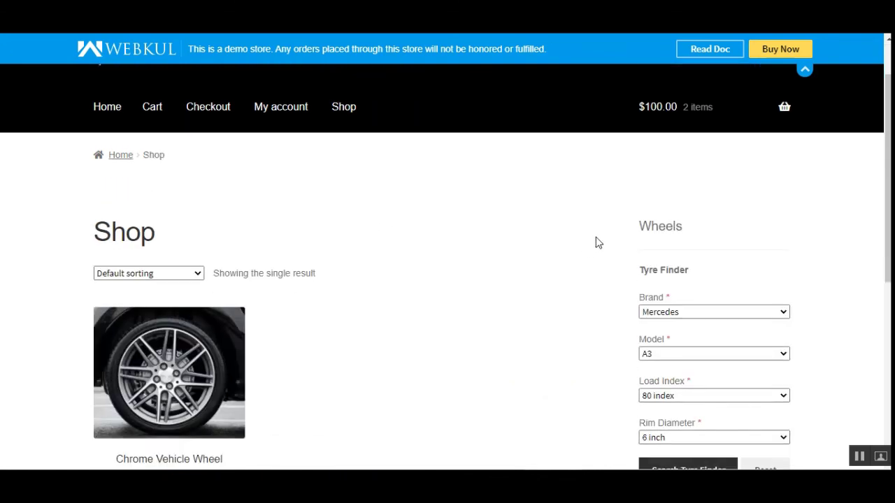
pyautogui.scroll(-2, 888, 210)
pyautogui.scroll(-1, 882, 392)
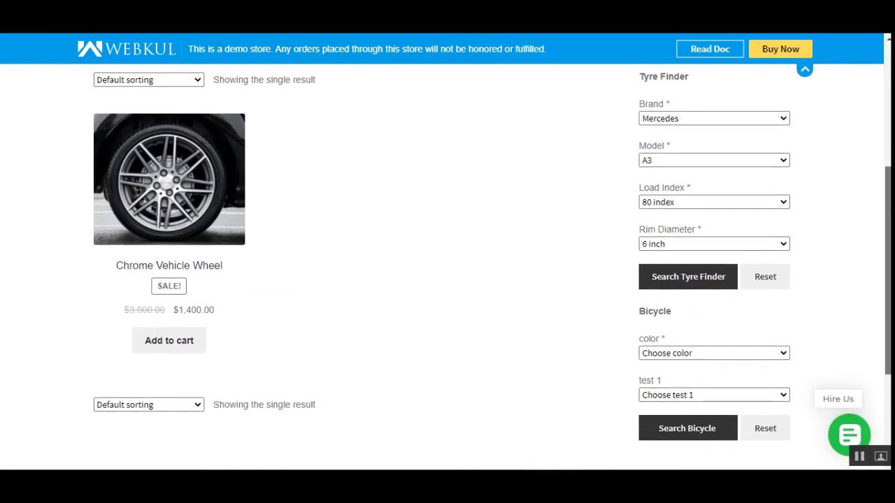
pyautogui.scroll(1, 882, 391)
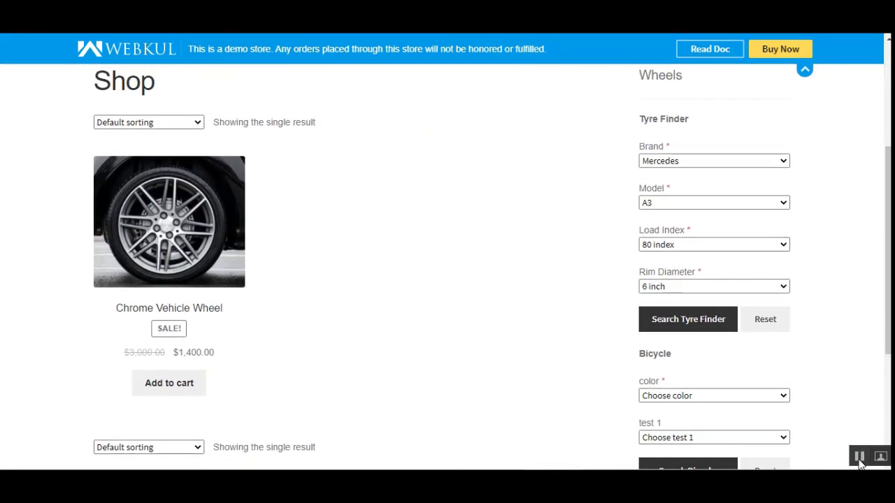